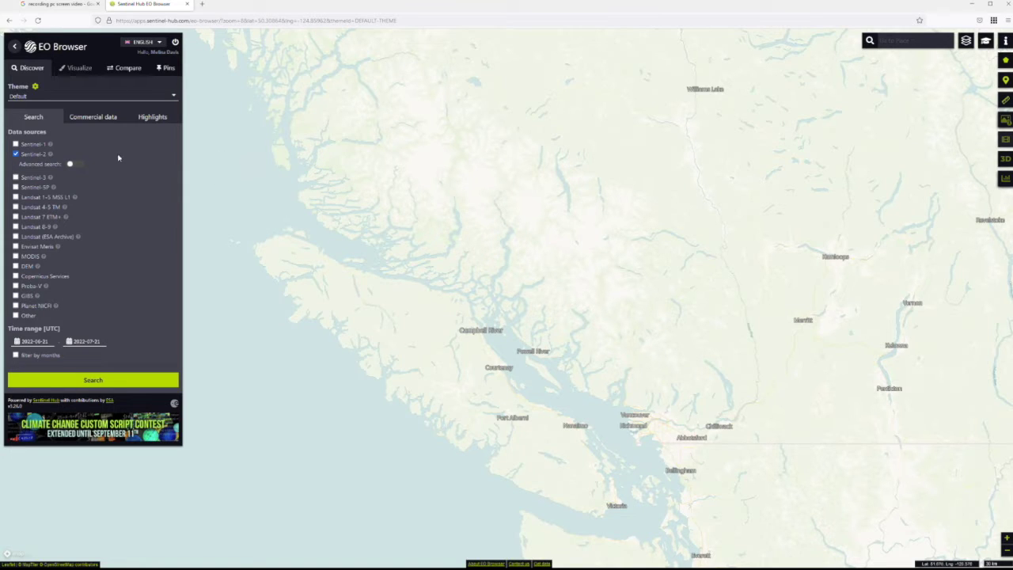
# - Search for Sentinel-2 imagery using the advanced L2A (atmospherically corrected) option with a reduced maximum cloud coverage
pyautogui.click(72, 164)
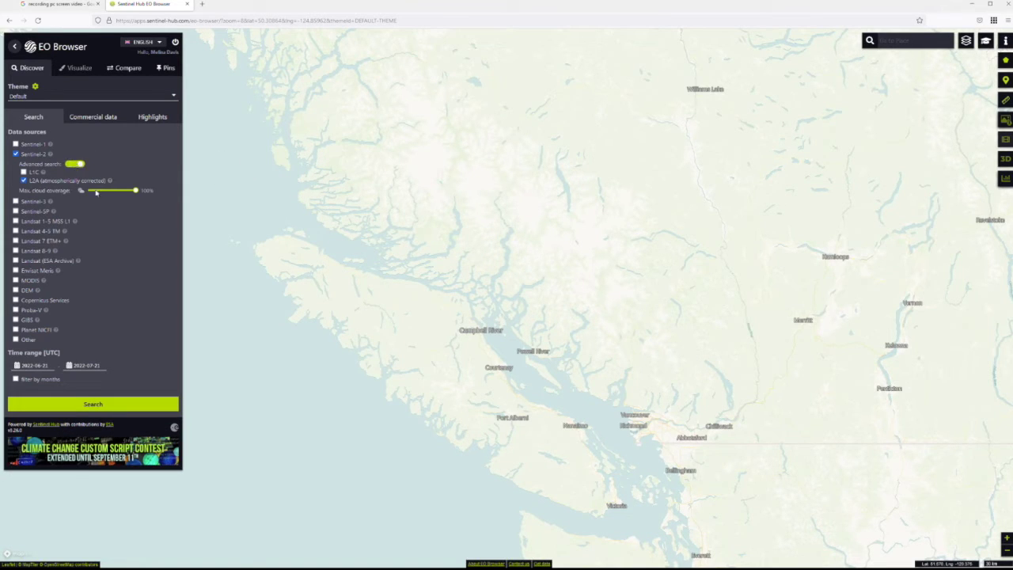
pyautogui.moveTo(137, 194); pyautogui.dragTo(98, 199)
pyautogui.click(114, 404)
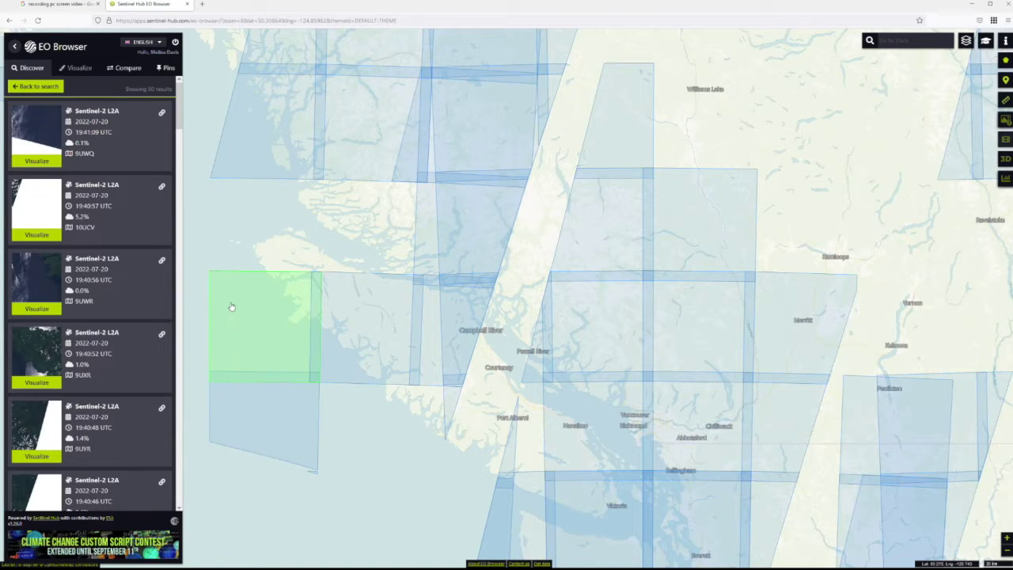
# - Visualize the 2022-07-20 Sentinel-2 L2A result for tile 9UXT
pyautogui.scroll(-4, 107, 321)
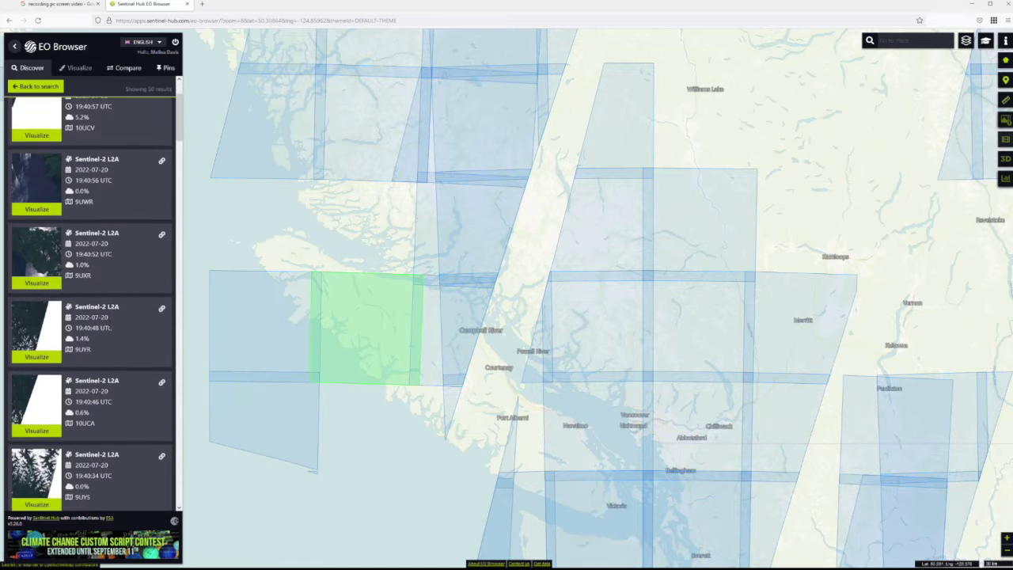
pyautogui.scroll(-3, 104, 320)
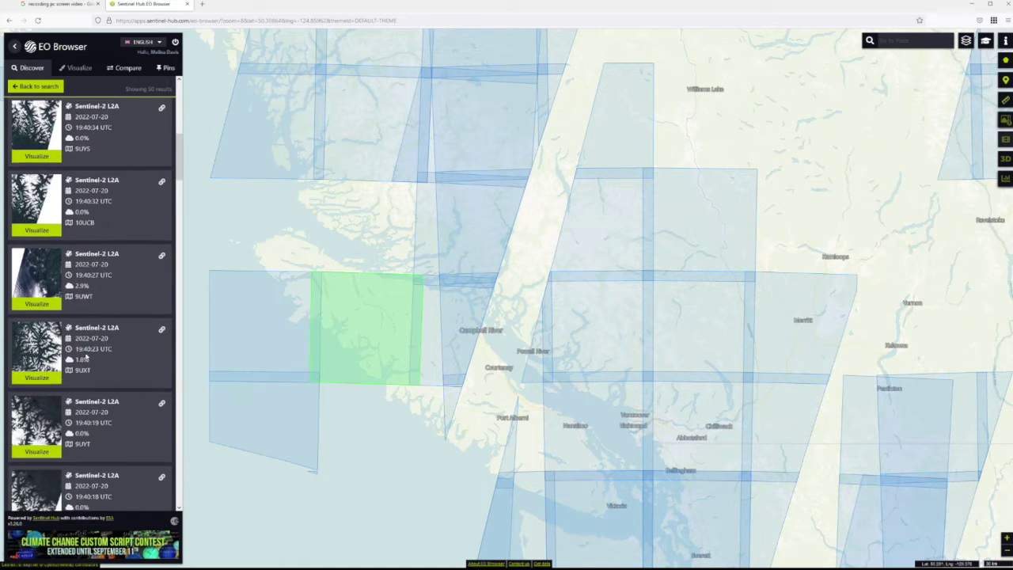
pyautogui.click(37, 382)
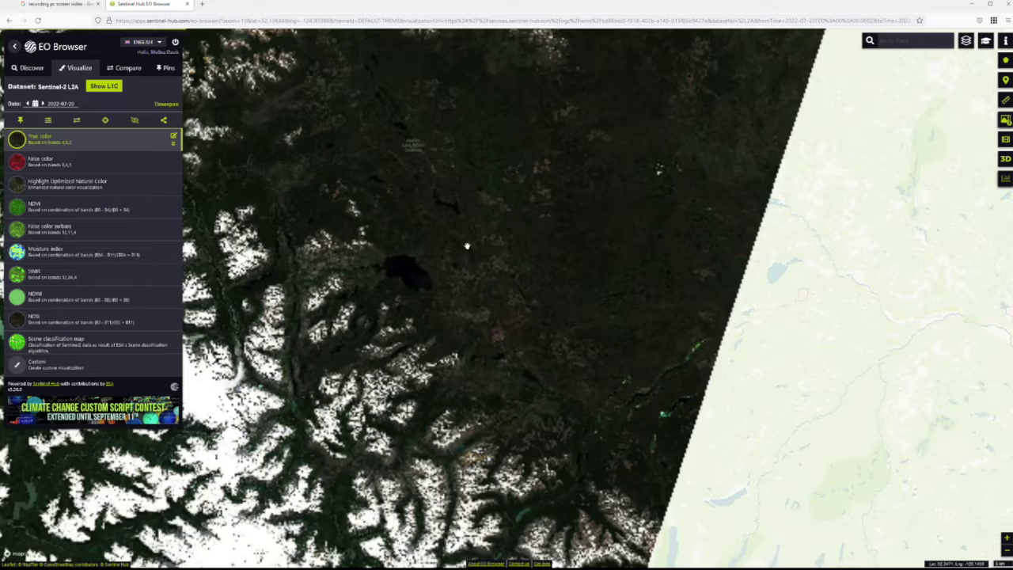
# - Examine the true color imagery over the snow-covered mountains and the full extent of the satellite swath
pyautogui.moveTo(467, 246); pyautogui.dragTo(452, 296)
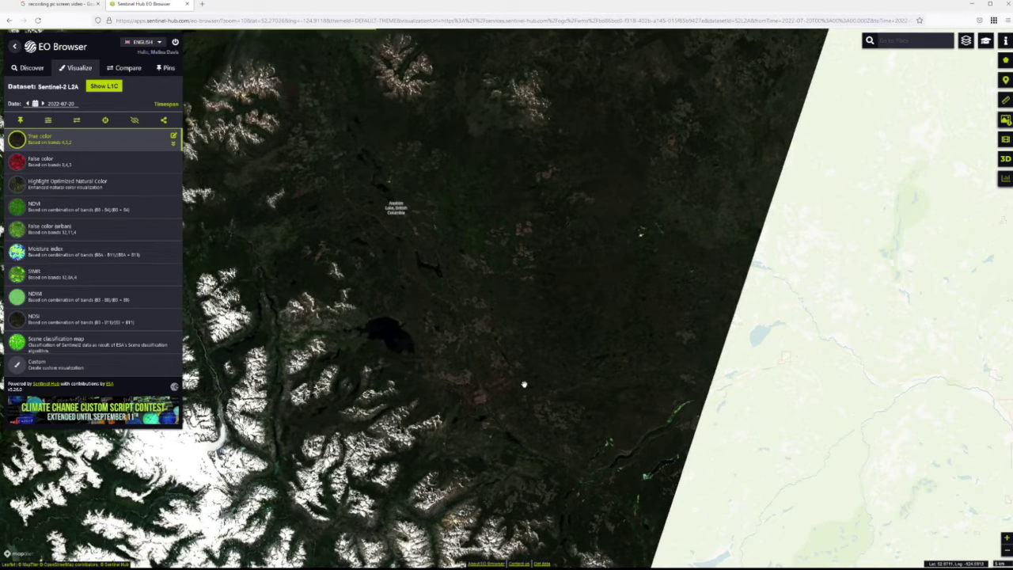
pyautogui.moveTo(563, 330); pyautogui.dragTo(672, 330)
pyautogui.moveTo(488, 341); pyautogui.dragTo(525, 332)
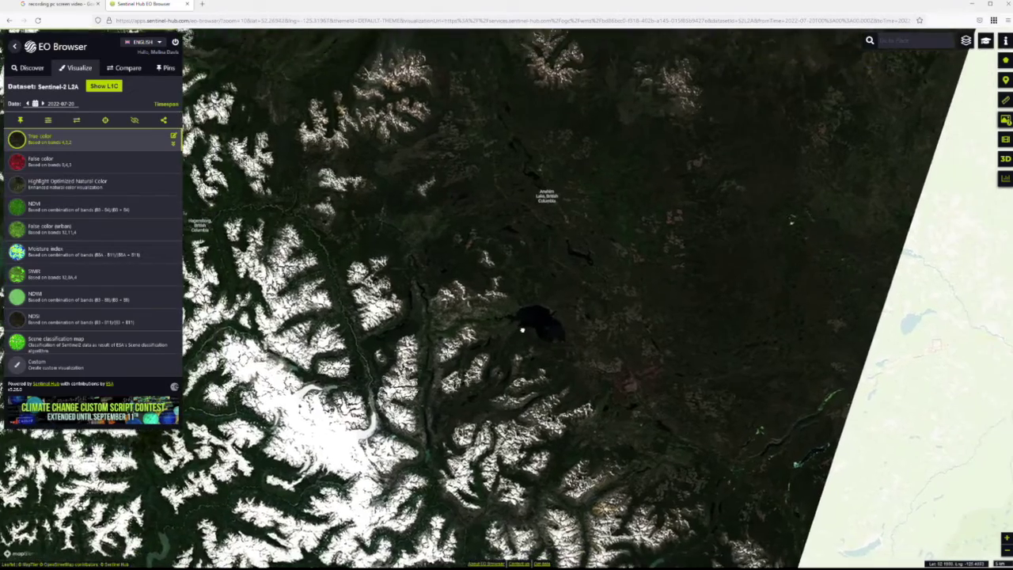
pyautogui.scroll(2, 527, 323)
pyautogui.scroll(-2, 527, 324)
pyautogui.scroll(-3, 536, 317)
pyautogui.moveTo(493, 285); pyautogui.dragTo(463, 294)
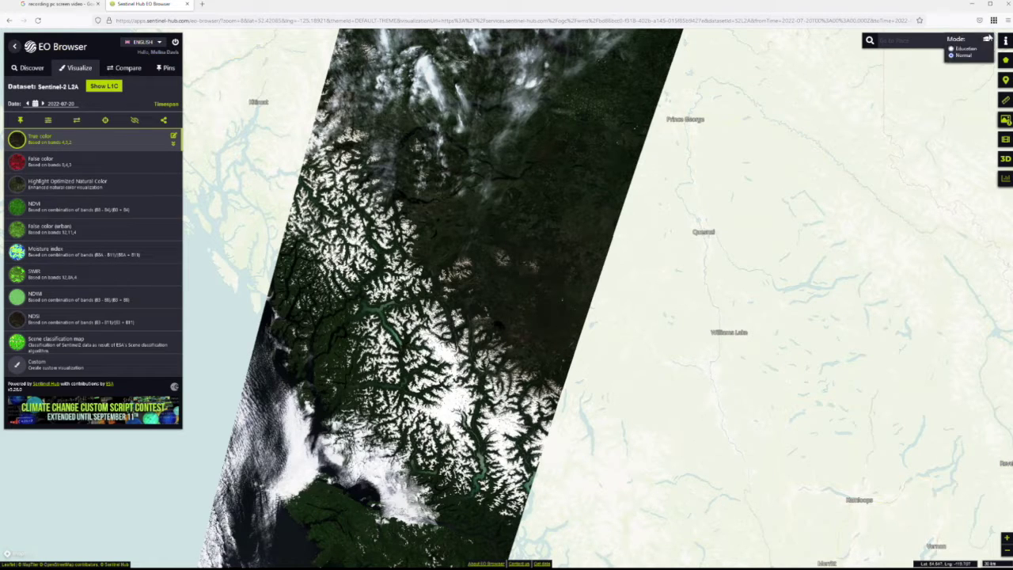
# - Draw a rectangular area of interest of about 20,000 km² over the snowy mountains and the dark plateau east of them
pyautogui.moveTo(1009, 64)
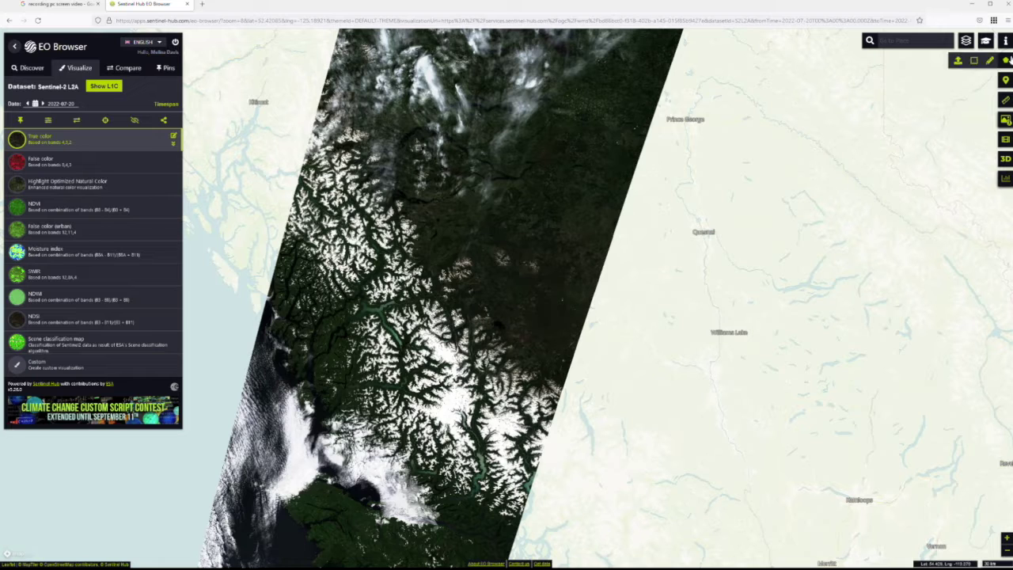
pyautogui.click(979, 61)
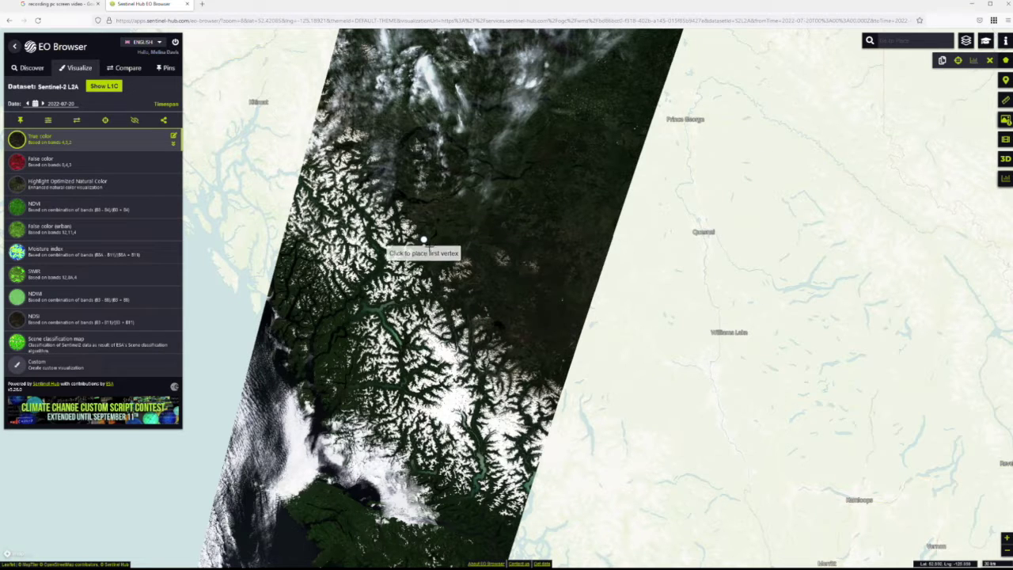
pyautogui.moveTo(384, 240)
pyautogui.mouseDown()
pyautogui.moveTo(482, 317)
pyautogui.moveTo(368, 250)
pyautogui.mouseUp()
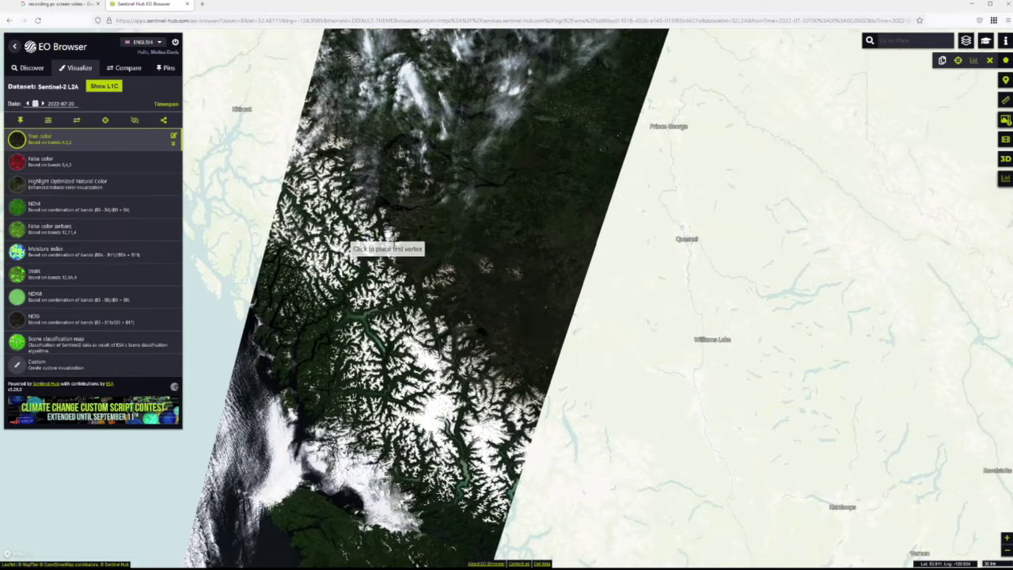
pyautogui.click(387, 235)
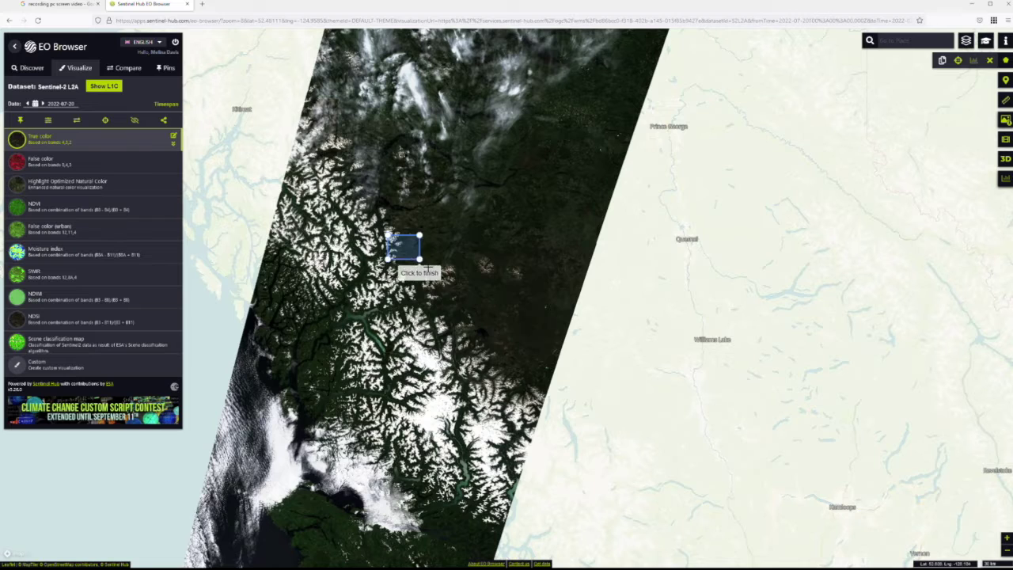
pyautogui.click(558, 379)
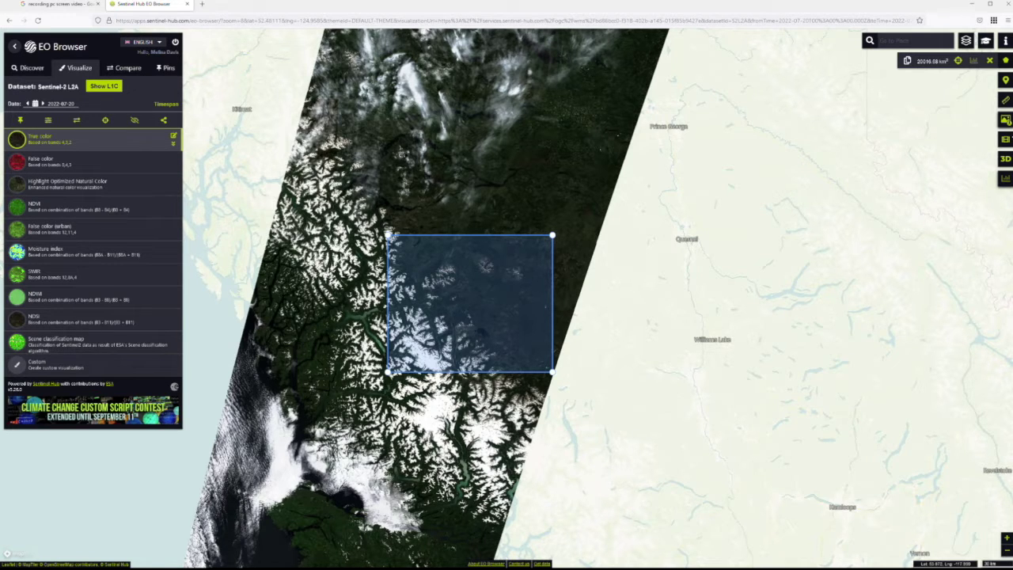
# - Set up an analytical image download with all raw bands B01 to B12 and B8A selected alongside the true color layer
pyautogui.click(1005, 120)
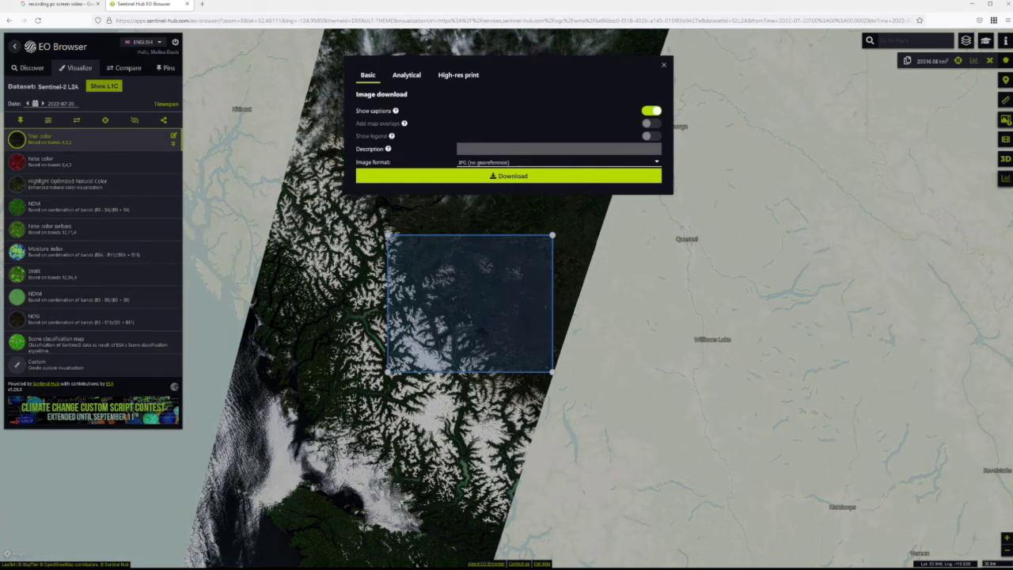
pyautogui.click(416, 74)
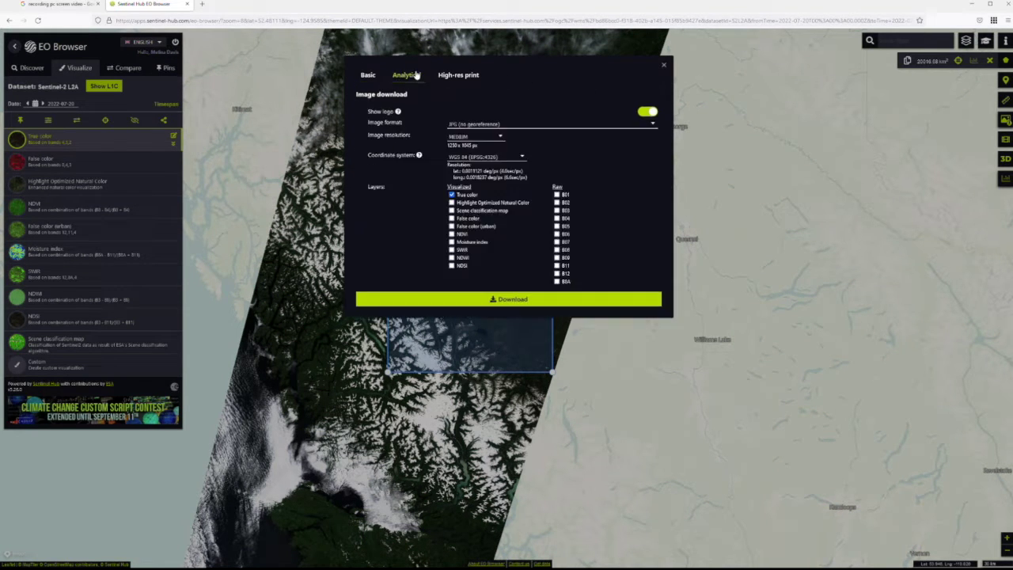
pyautogui.click(556, 194)
pyautogui.click(565, 210)
pyautogui.click(565, 218)
pyautogui.click(566, 226)
pyautogui.click(567, 234)
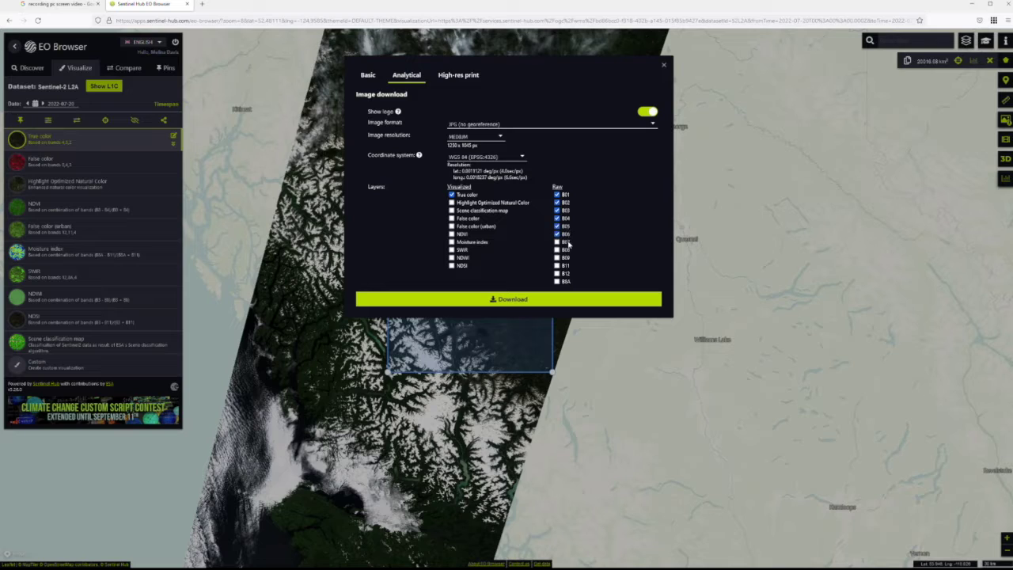
pyautogui.click(567, 242)
pyautogui.click(567, 249)
pyautogui.click(567, 258)
pyautogui.click(567, 266)
pyautogui.click(567, 274)
# - Set the image format to TIFF (32-bit float) and download the selected layers
pyautogui.click(473, 194)
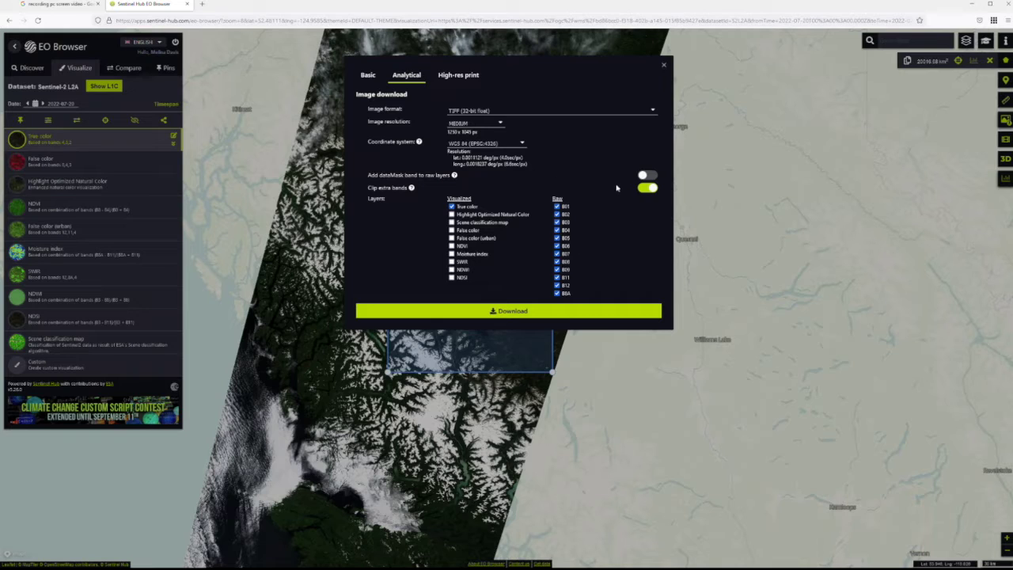
pyautogui.click(522, 312)
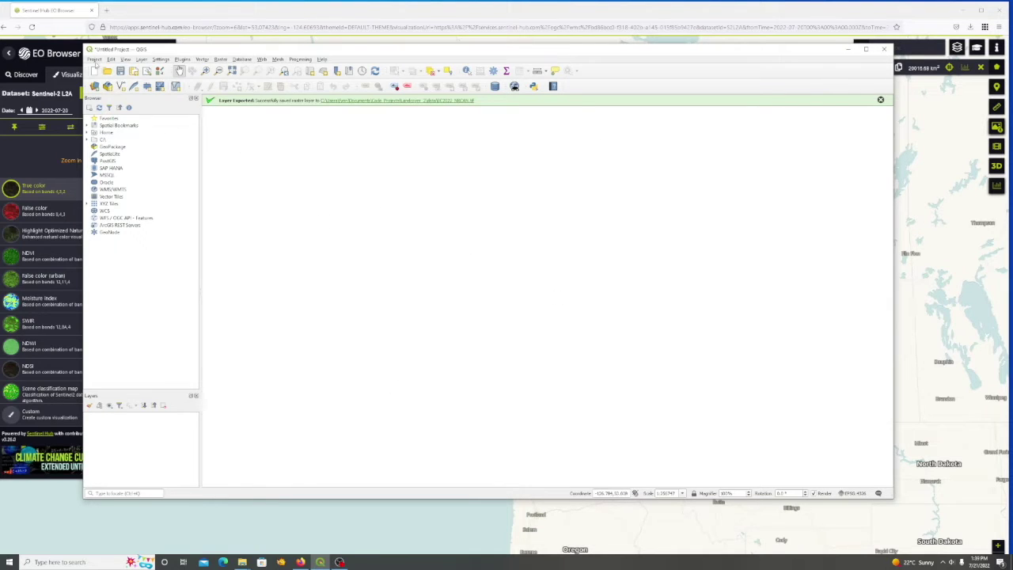
# - In QGIS, add the Sentinel-2 L2A True_color image from the BC2022 folder as a raster layer
pyautogui.click(95, 86)
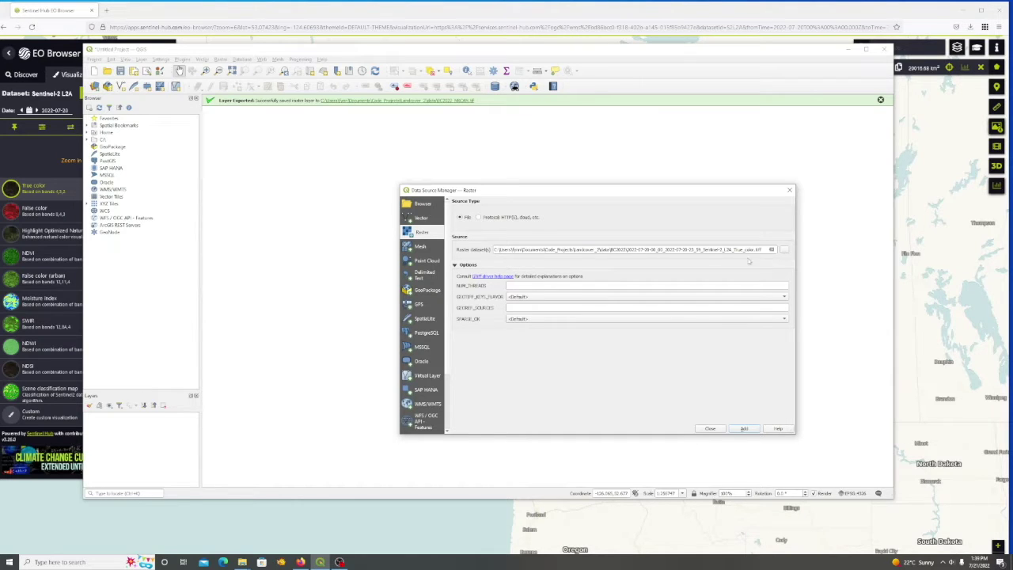
pyautogui.click(784, 249)
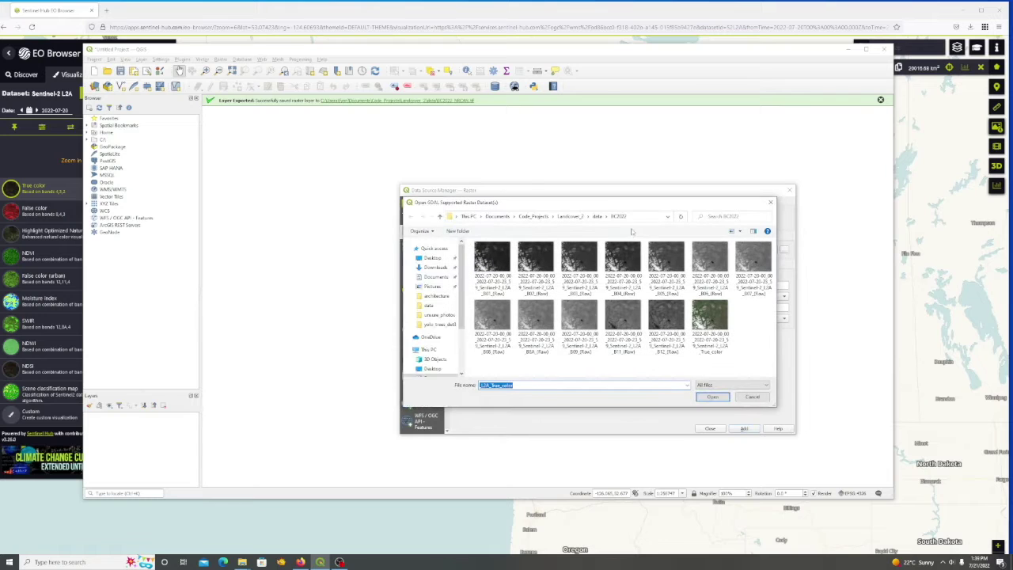
pyautogui.click(710, 325)
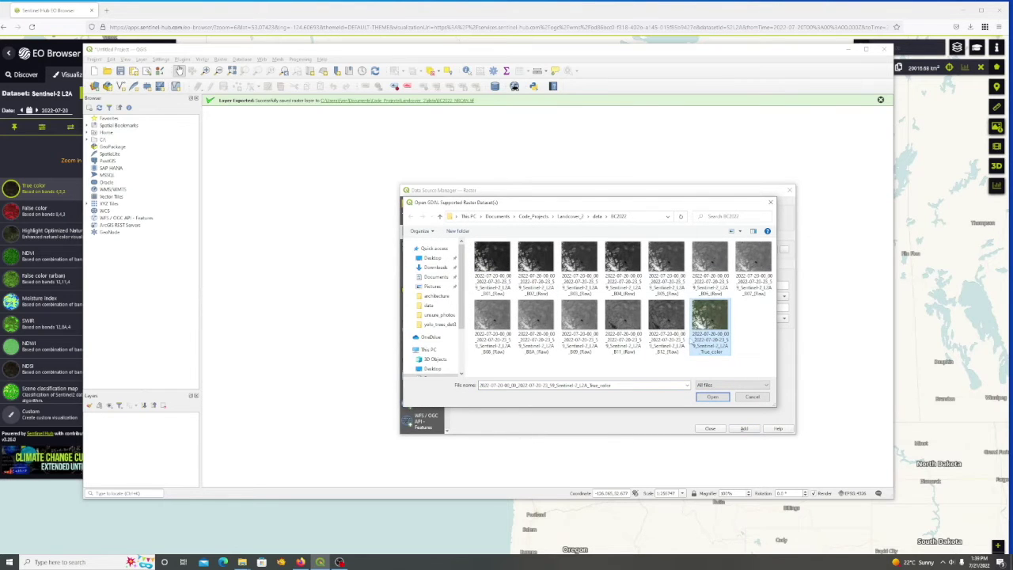
pyautogui.click(711, 396)
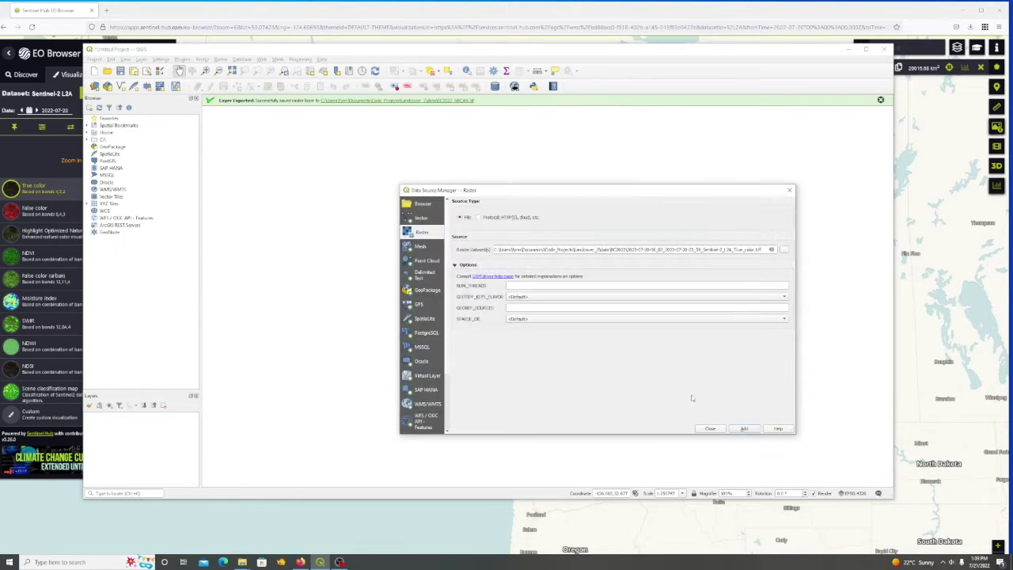
pyautogui.click(744, 428)
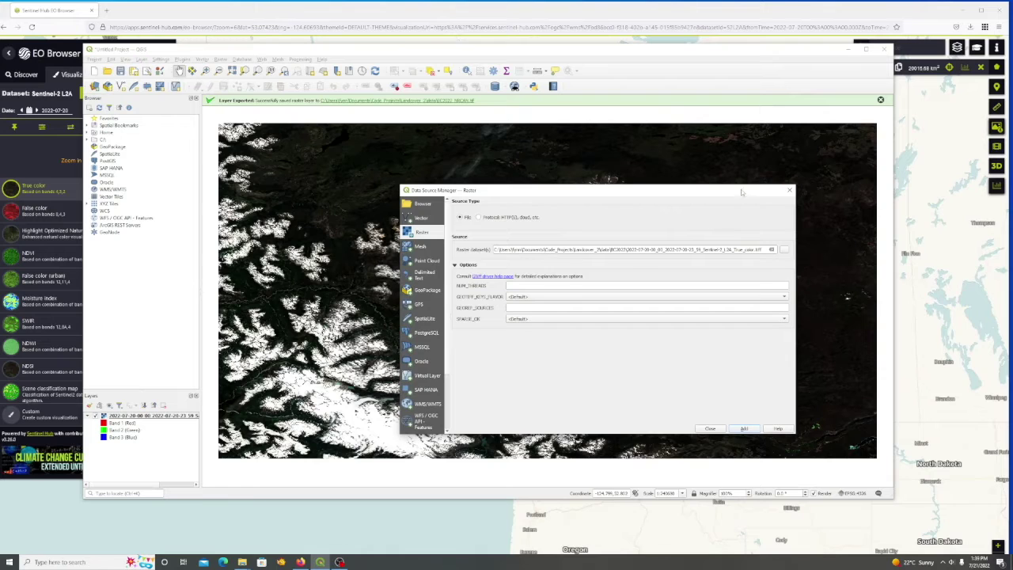
# - Browse for another raster dataset in the CanadaLandcover2015 folder under Code_Projects, Landcover_Classification, data_tests
pyautogui.moveTo(741, 189); pyautogui.dragTo(686, 180)
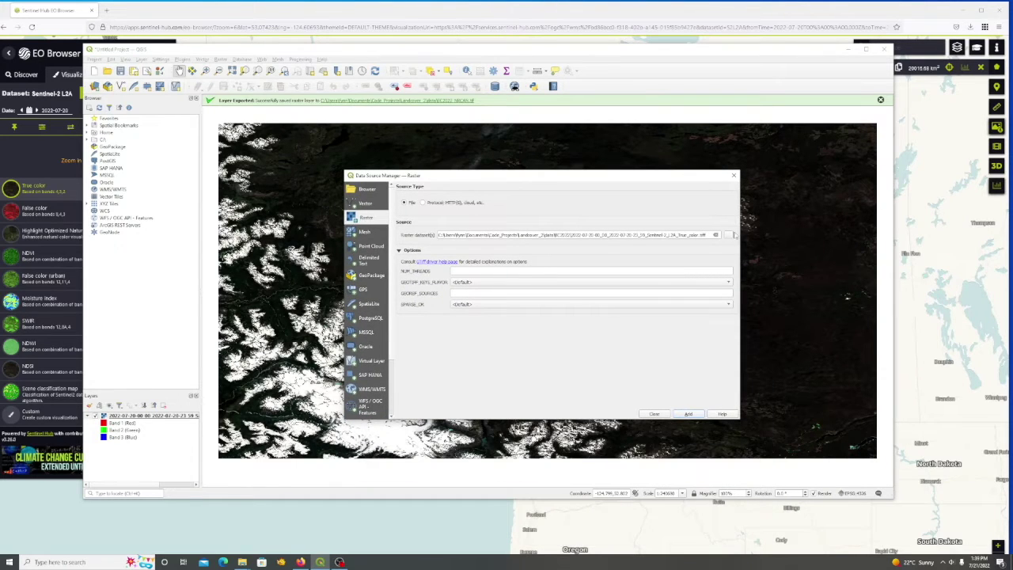
pyautogui.click(729, 235)
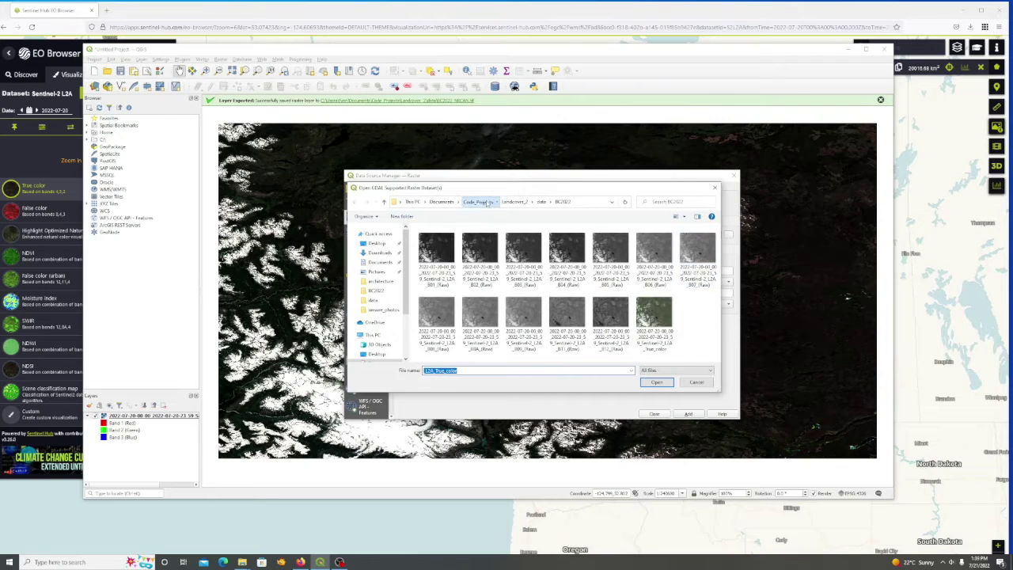
pyautogui.click(483, 202)
pyautogui.doubleClick(612, 250)
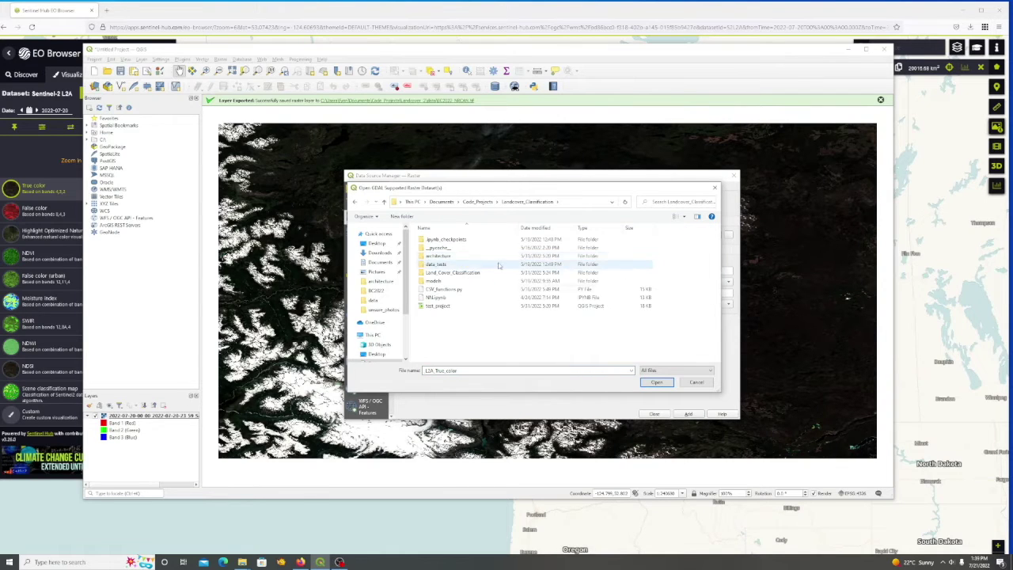
pyautogui.doubleClick(444, 265)
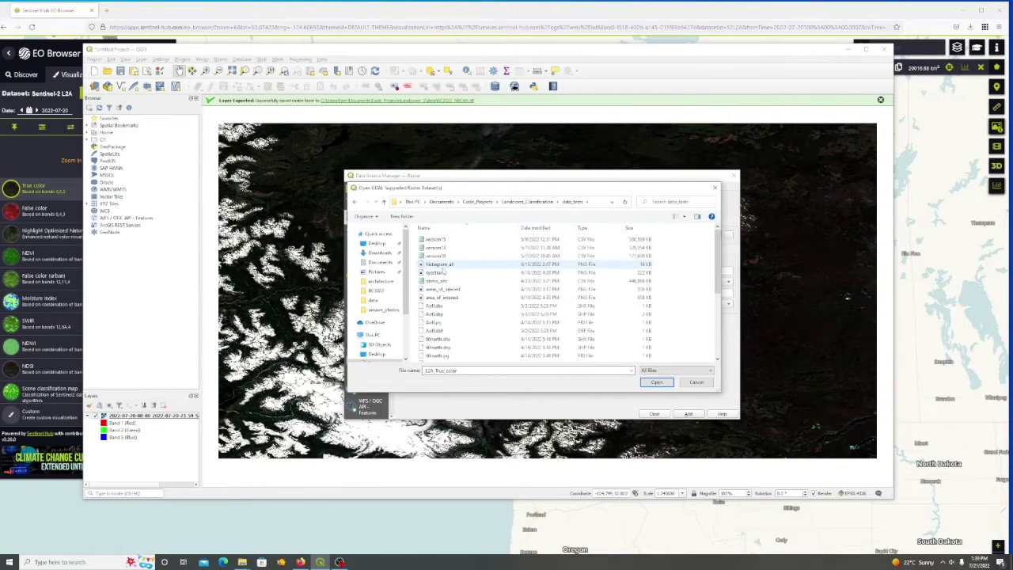
pyautogui.click(546, 203)
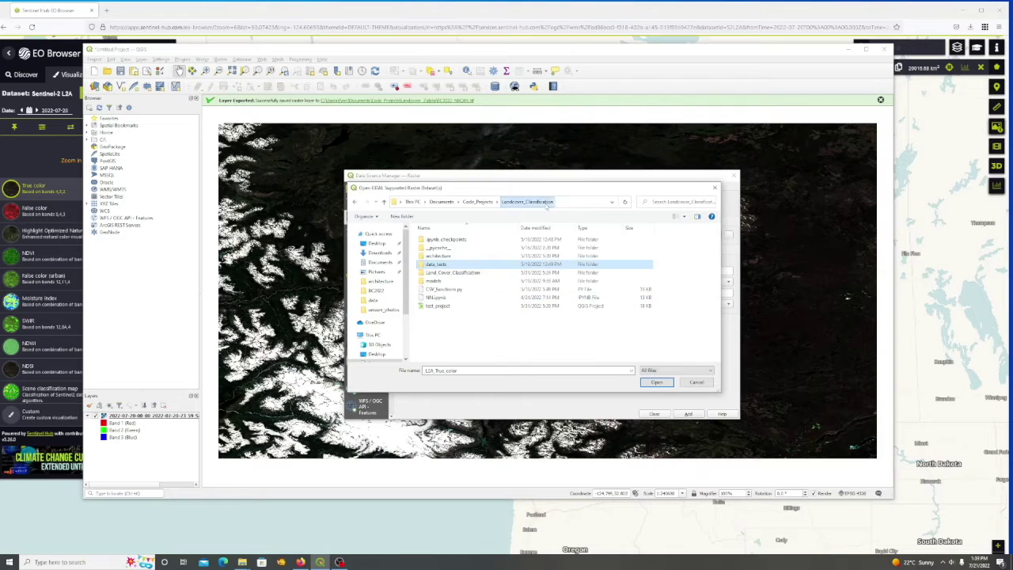
pyautogui.doubleClick(465, 267)
pyautogui.scroll(-5, 467, 321)
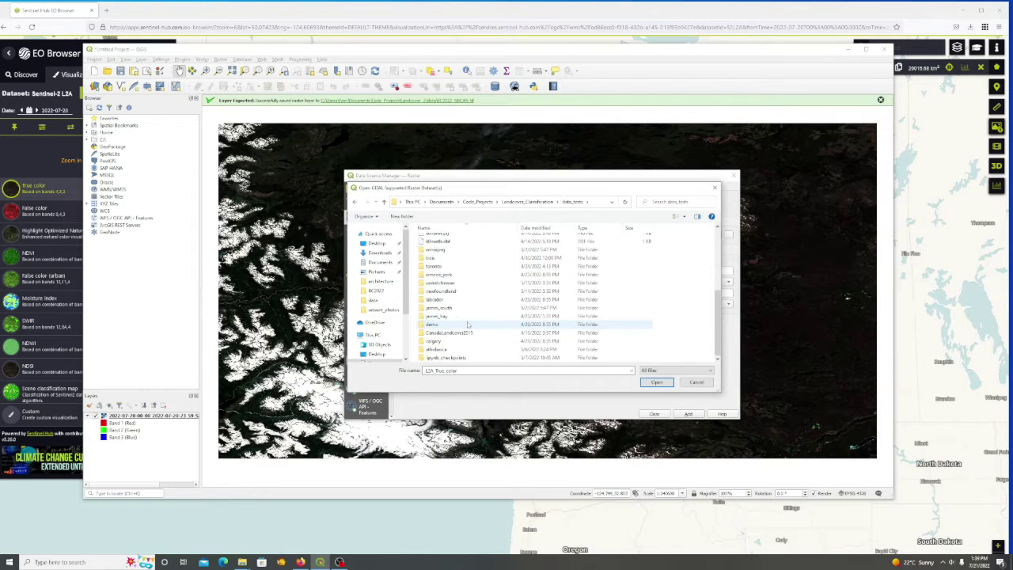
pyautogui.click(467, 333)
pyautogui.doubleClick(467, 333)
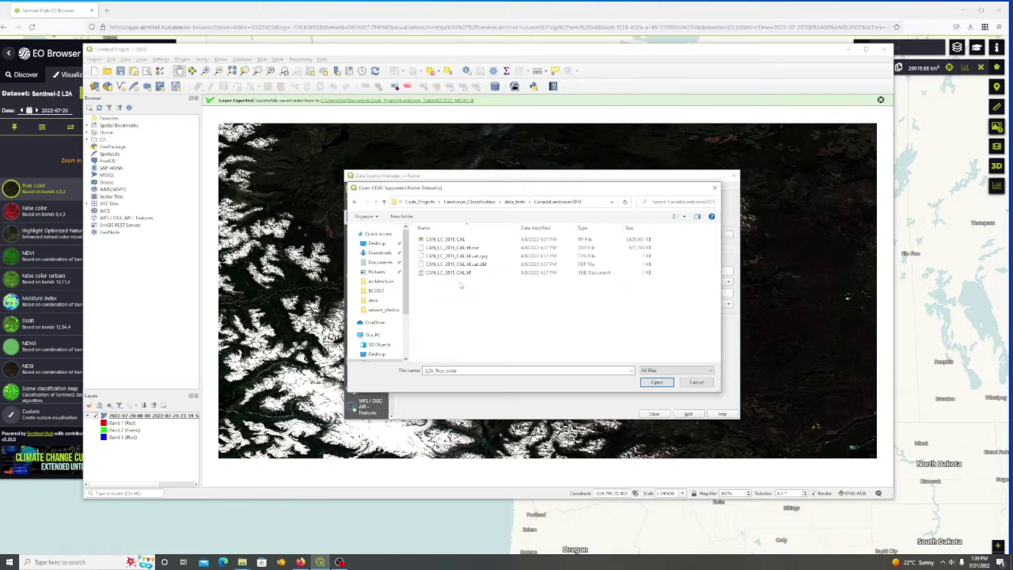
# - Add the CAN_LC_2015_CAL TIF file as a raster layer and close the Data Source Manager
pyautogui.click(465, 241)
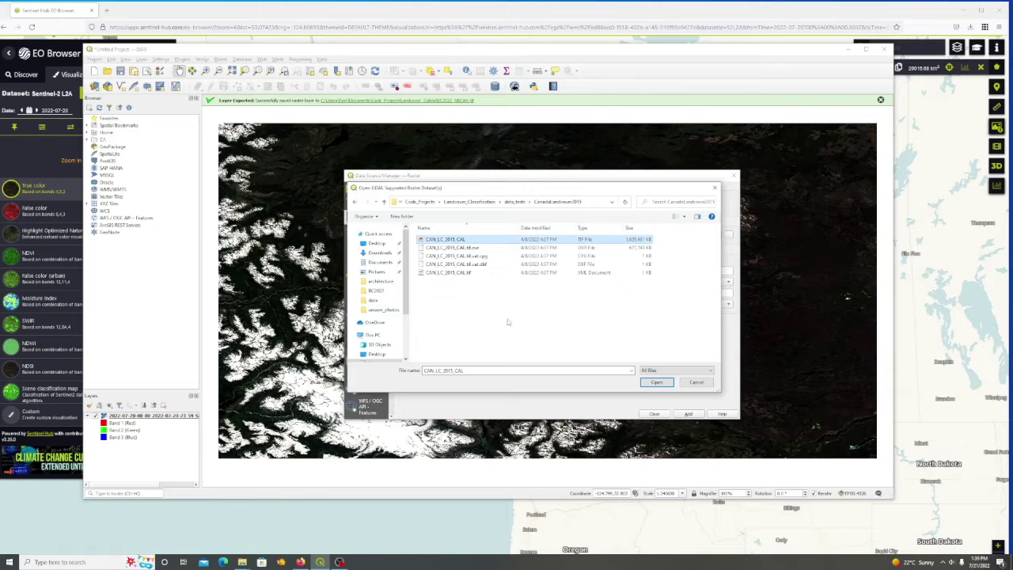
pyautogui.click(657, 383)
pyautogui.click(688, 414)
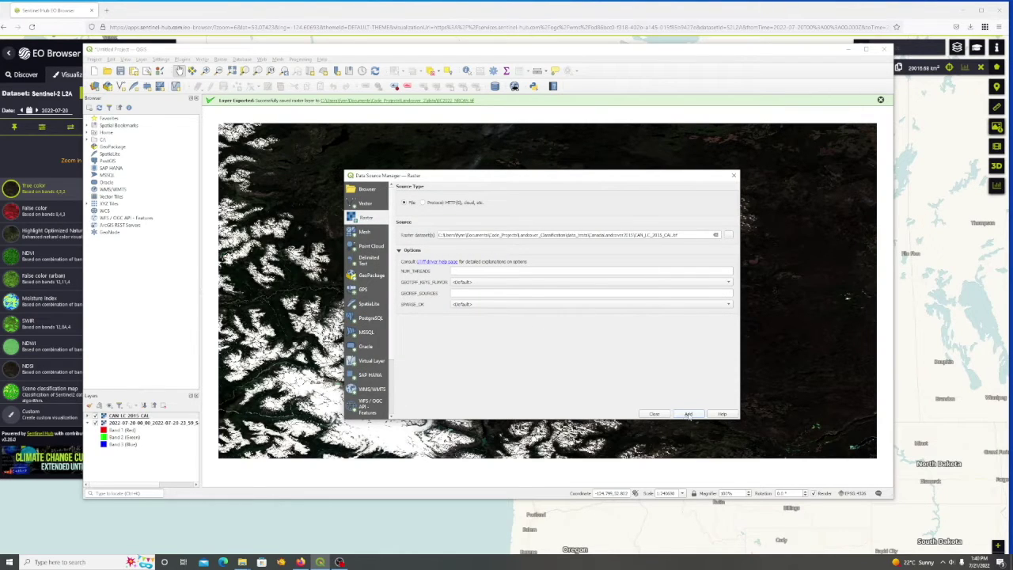
pyautogui.click(734, 175)
# - Examine the coverage of the Canada land cover raster across the map
pyautogui.scroll(-4, 464, 359)
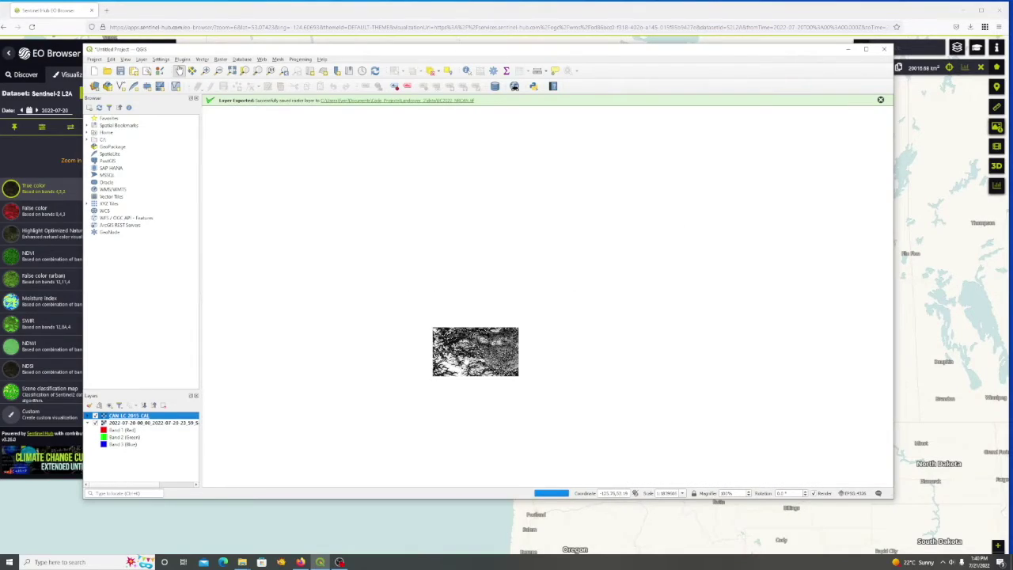
pyautogui.scroll(3, 463, 359)
pyautogui.scroll(-1, 495, 311)
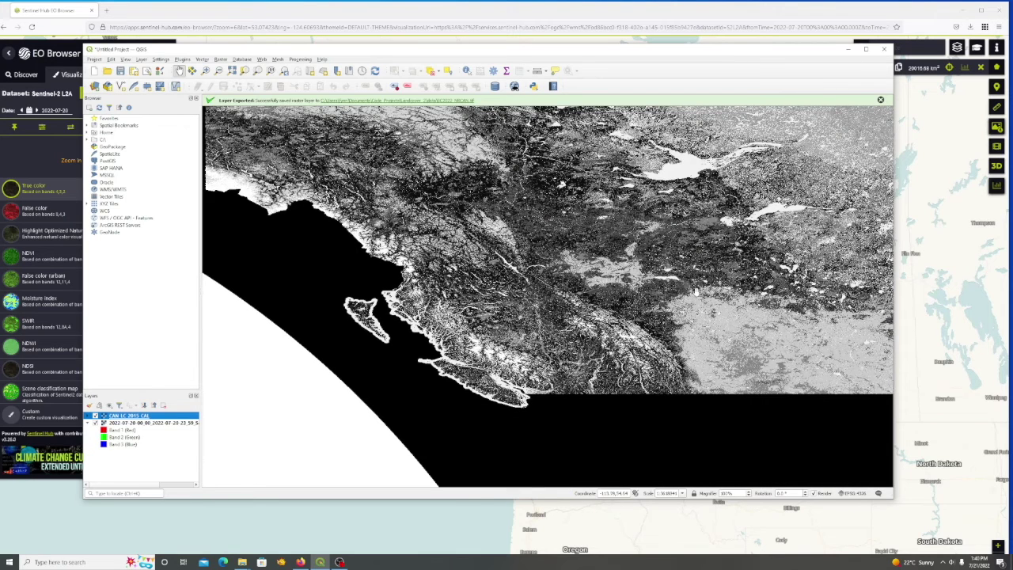
pyautogui.scroll(-1, 693, 283)
pyautogui.moveTo(693, 283); pyautogui.dragTo(542, 342)
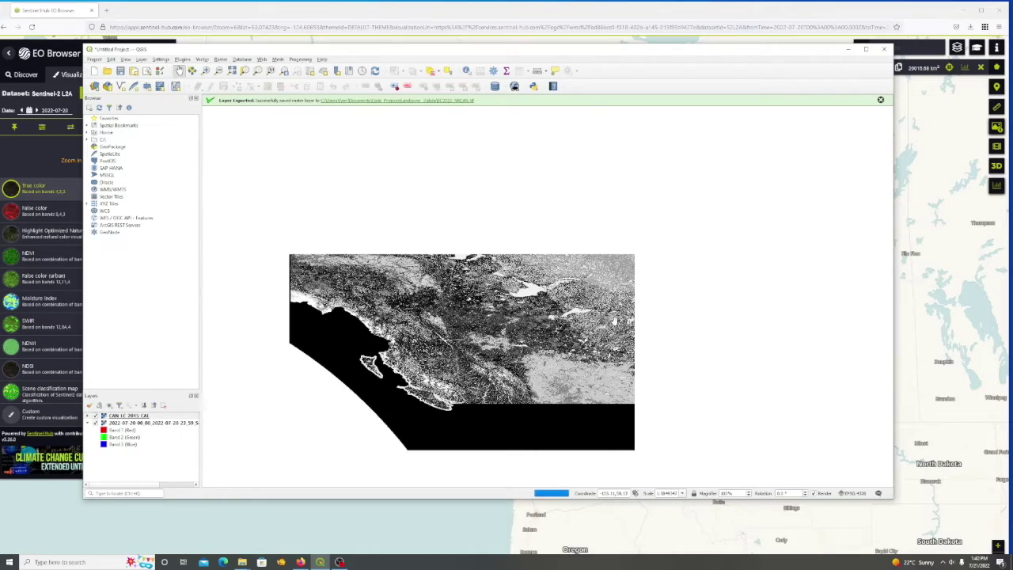
# - Move the CAN_LC_2015_CAL layer beneath the Sentinel-2 L2A True_color layer and inspect the area where they overlap
pyautogui.scroll(1, 447, 357)
pyautogui.moveTo(436, 366); pyautogui.dragTo(509, 343)
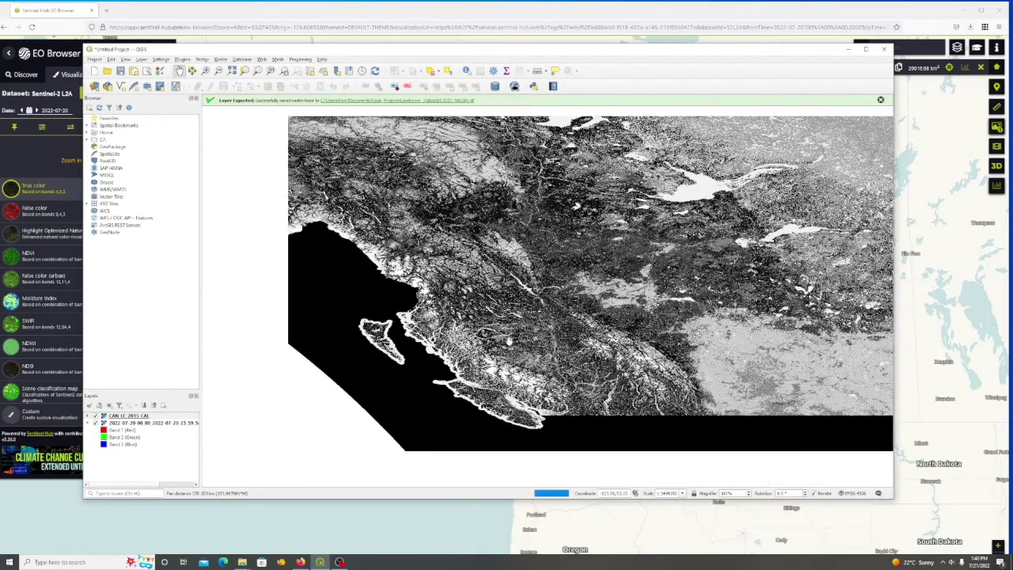
pyautogui.scroll(1, 508, 340)
pyautogui.moveTo(491, 379); pyautogui.dragTo(494, 361)
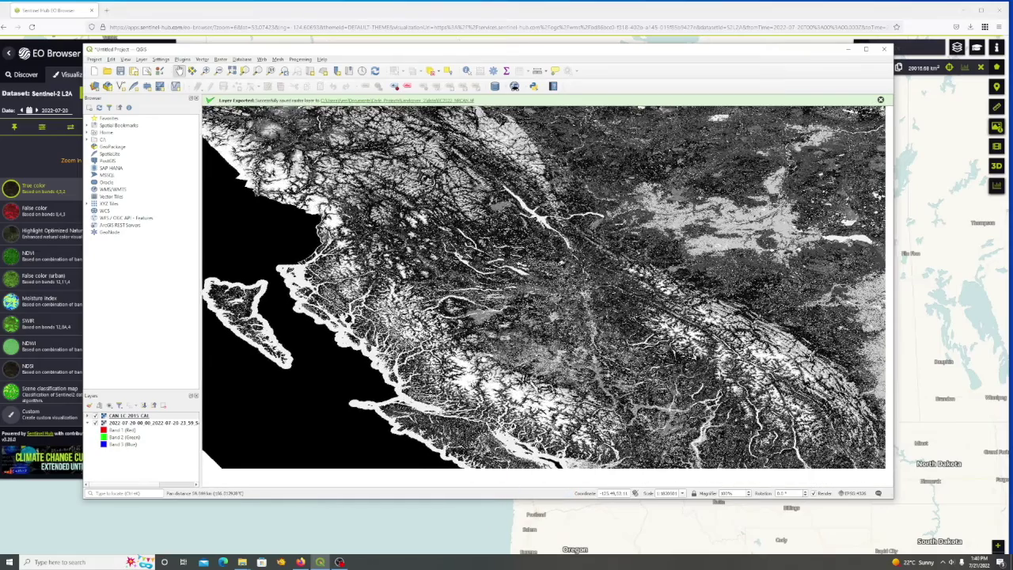
pyautogui.moveTo(122, 415); pyautogui.dragTo(123, 448)
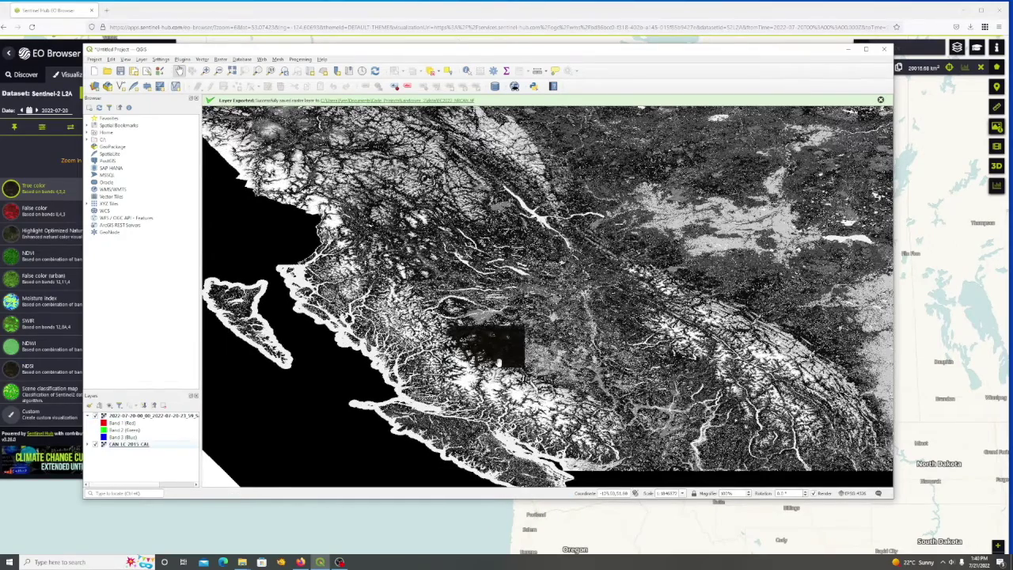
pyautogui.scroll(1, 501, 362)
pyautogui.moveTo(503, 360); pyautogui.dragTo(542, 356)
pyautogui.scroll(1, 500, 360)
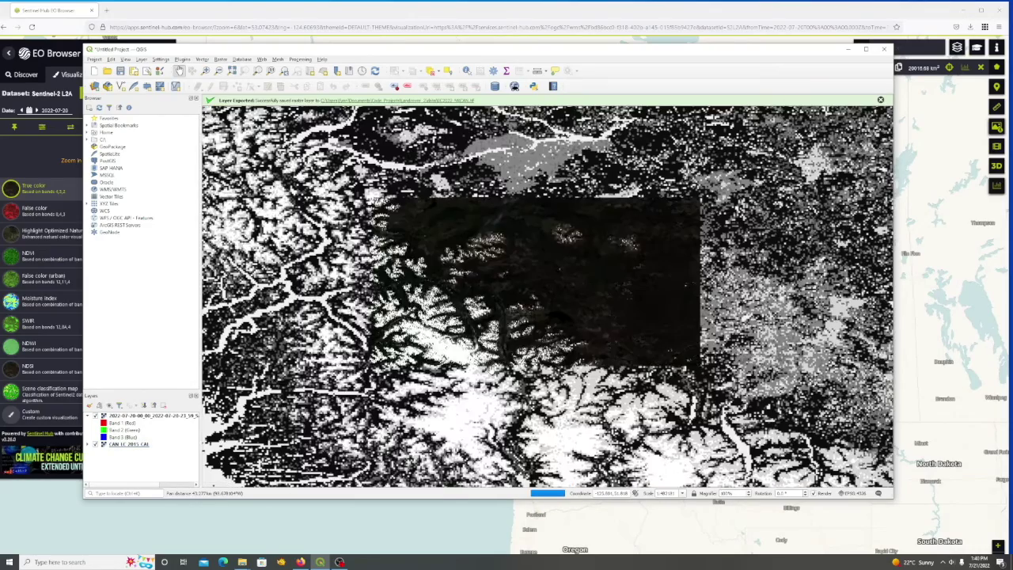
pyautogui.moveTo(503, 319); pyautogui.dragTo(512, 334)
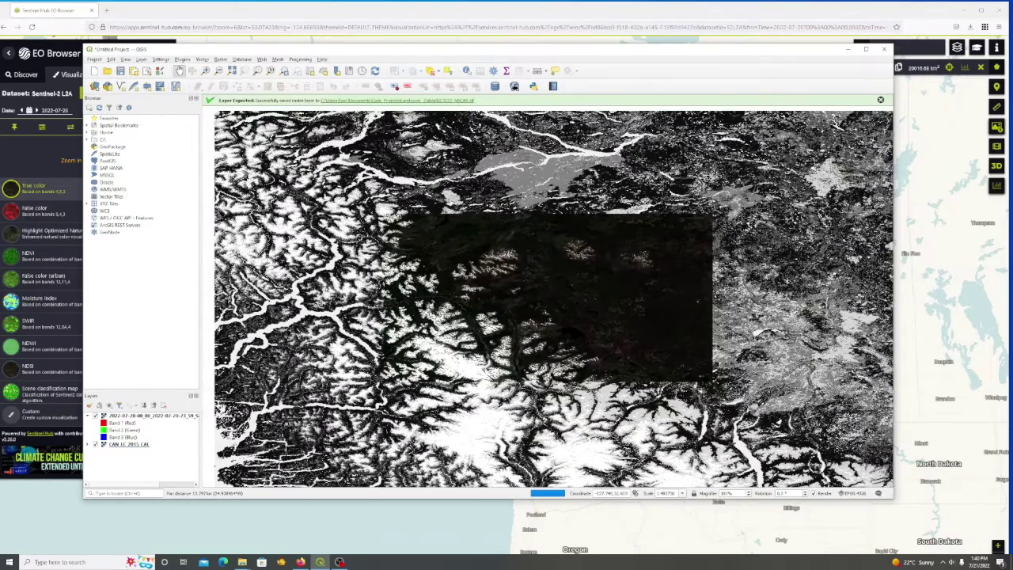
# - Clip CAN_LC_2015_CAL by the extent of the Sentinel-2 True_color layer, saving to a temporary file, and hide the original land cover layer
pyautogui.click(167, 445)
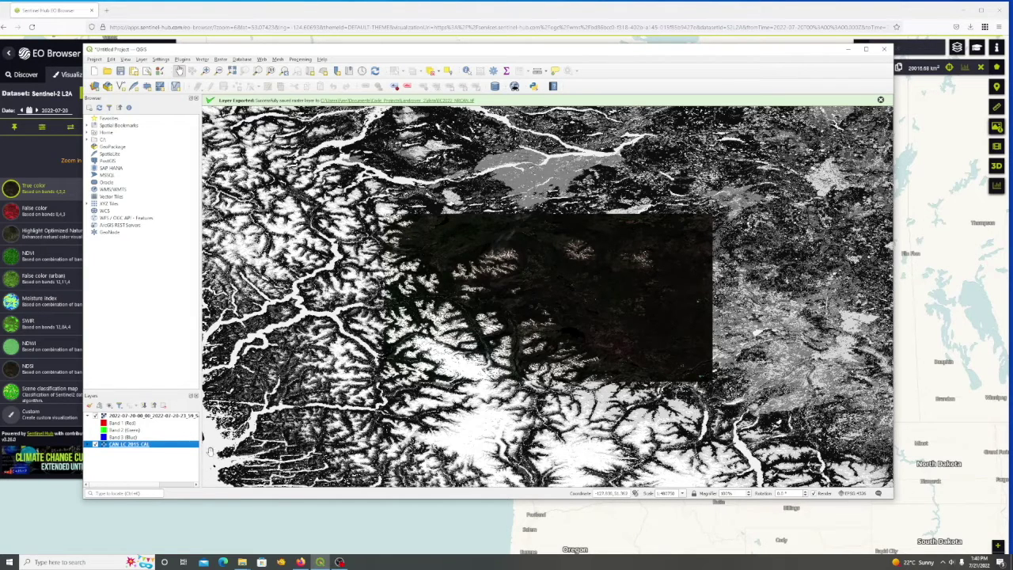
pyautogui.rightClick(180, 447)
pyautogui.click(169, 153)
pyautogui.click(220, 59)
pyautogui.moveTo(250, 125)
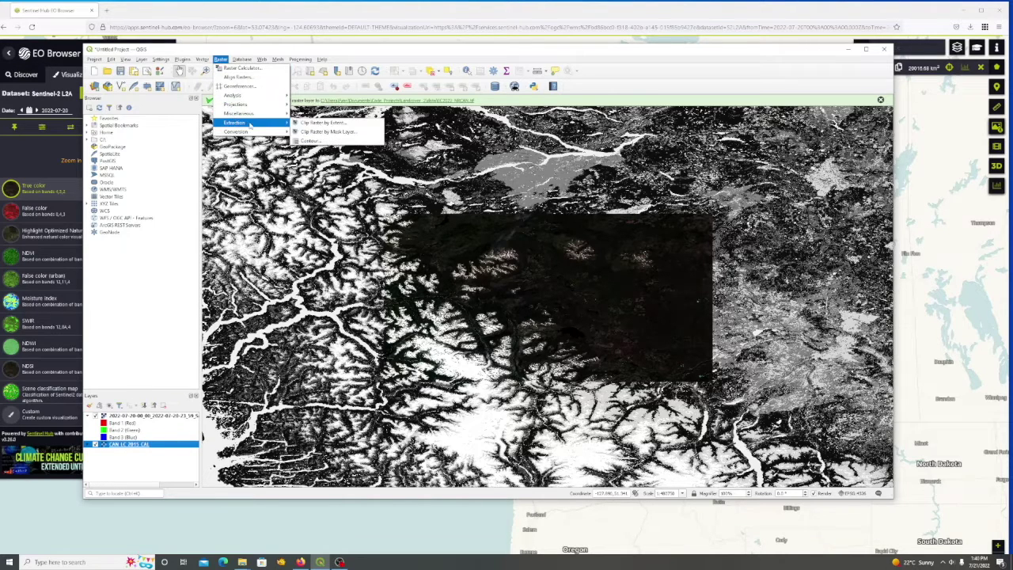
pyautogui.click(342, 125)
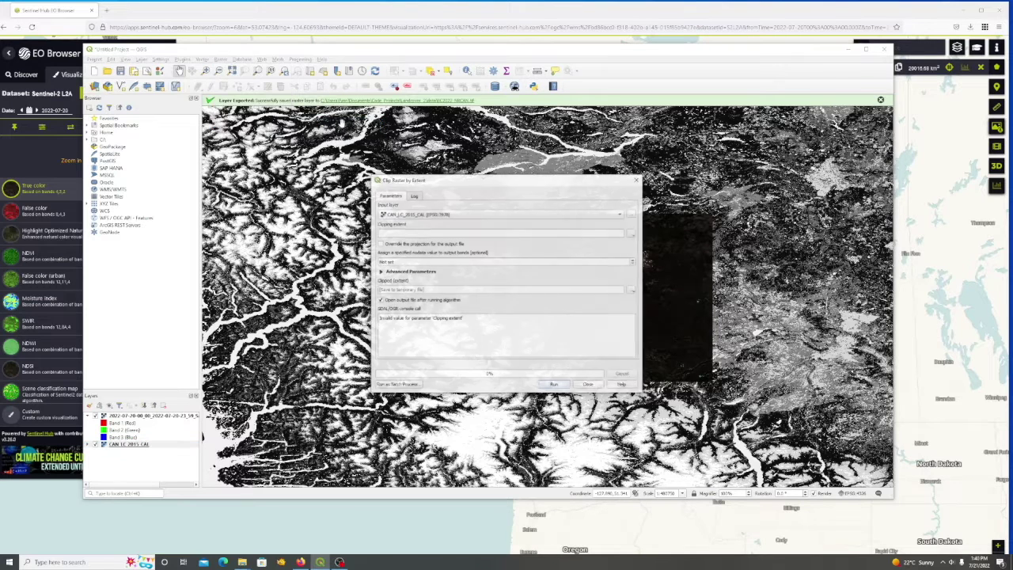
pyautogui.click(630, 234)
pyautogui.moveTo(665, 241)
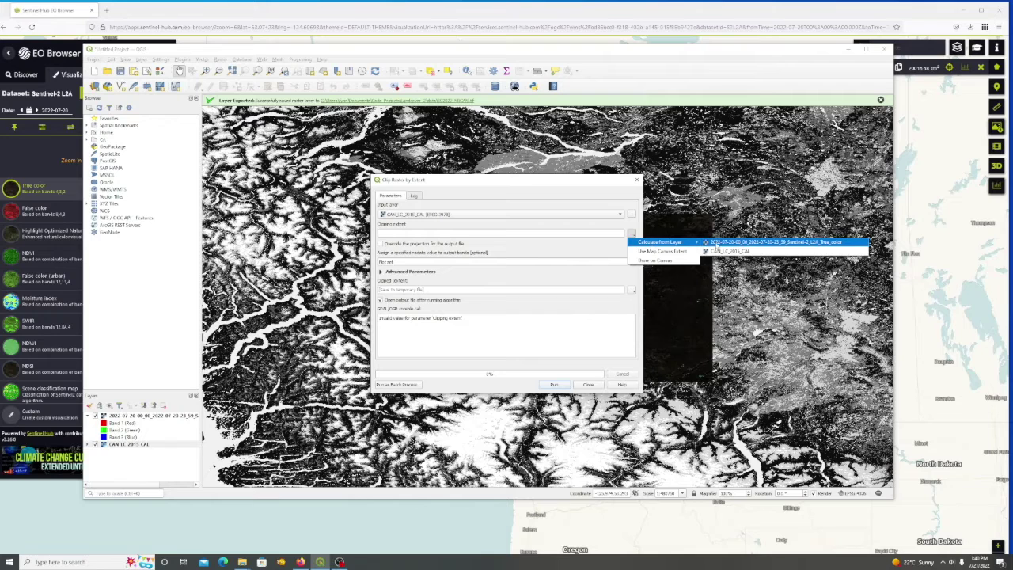
pyautogui.click(728, 251)
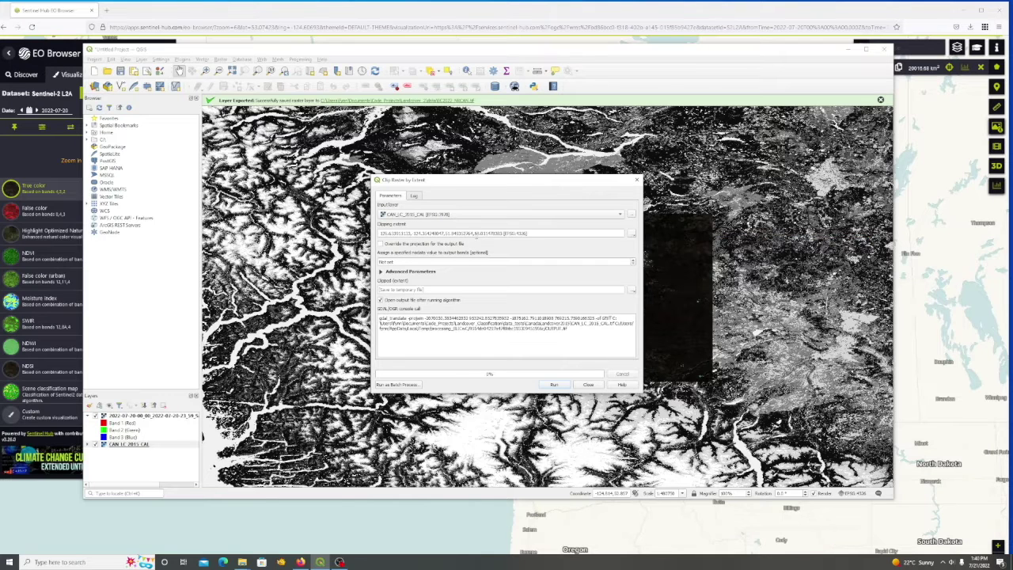
pyautogui.press('Return')
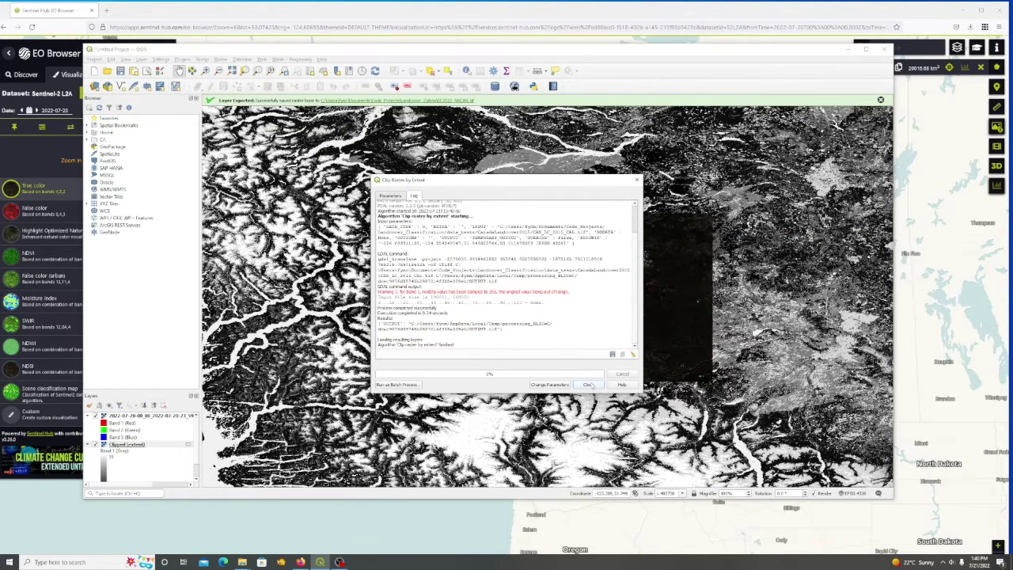
pyautogui.click(588, 384)
pyautogui.scroll(-1, 140, 456)
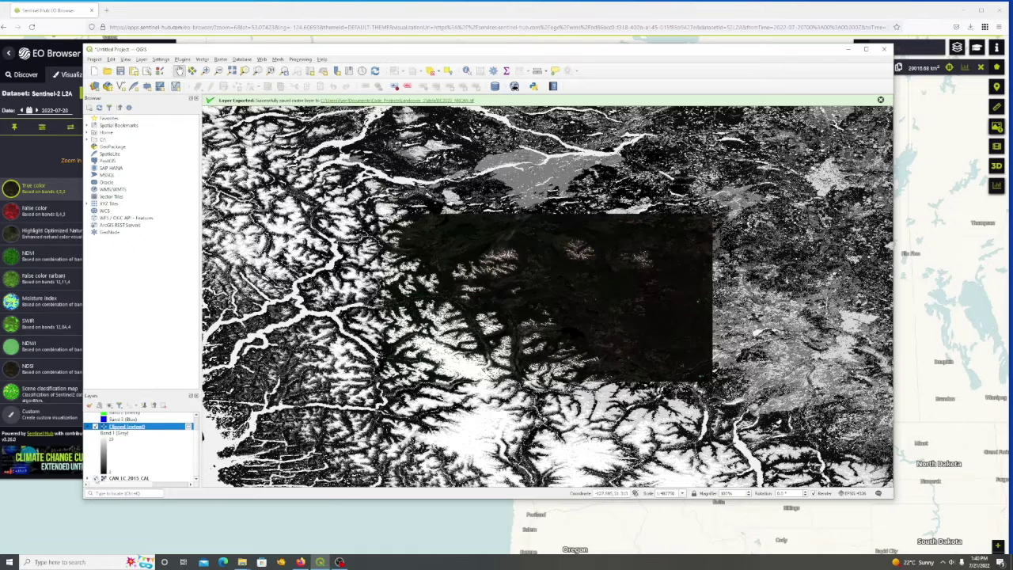
pyautogui.click(96, 478)
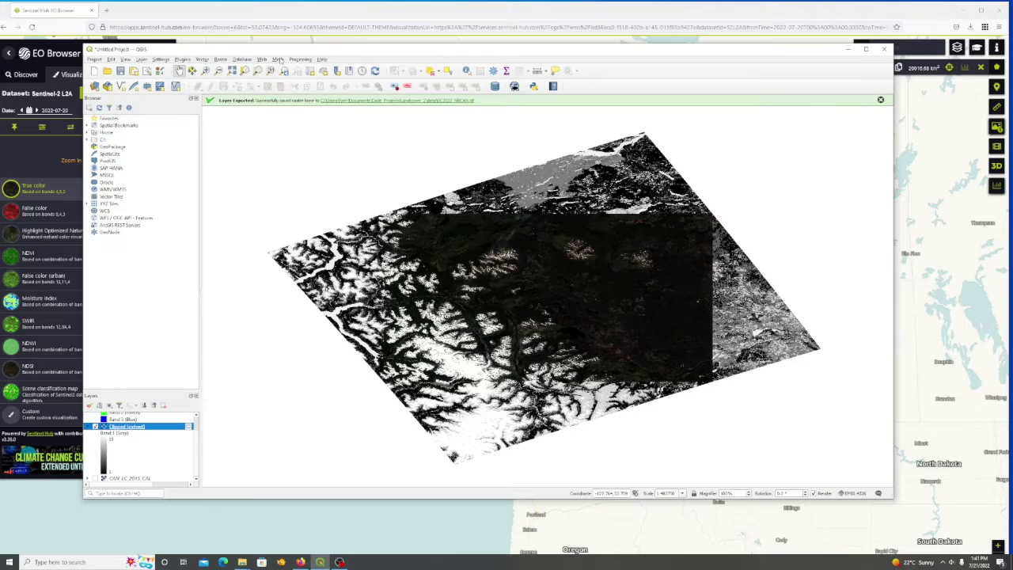
# - Reproject the clipped land cover raster to the project CRS, EPSG:4326 - WGS 84, and hide the clipped source layer
pyautogui.click(220, 59)
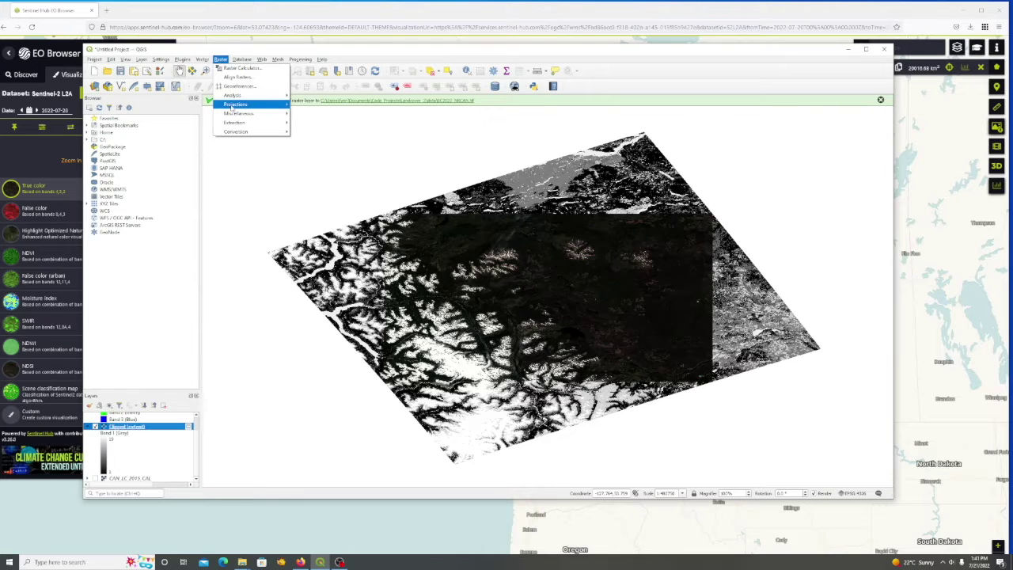
pyautogui.moveTo(237, 103)
pyautogui.click(319, 123)
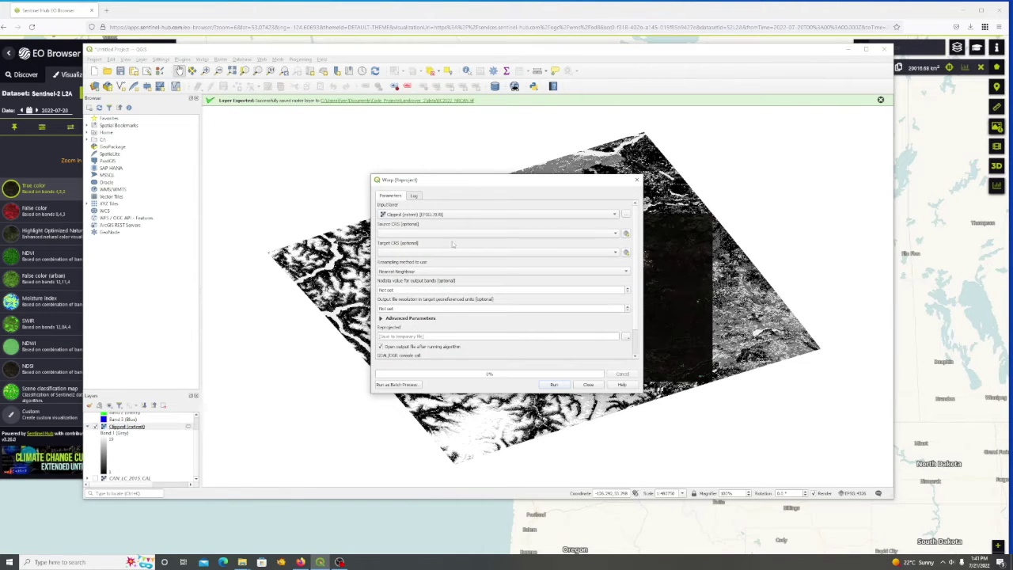
pyautogui.click(438, 214)
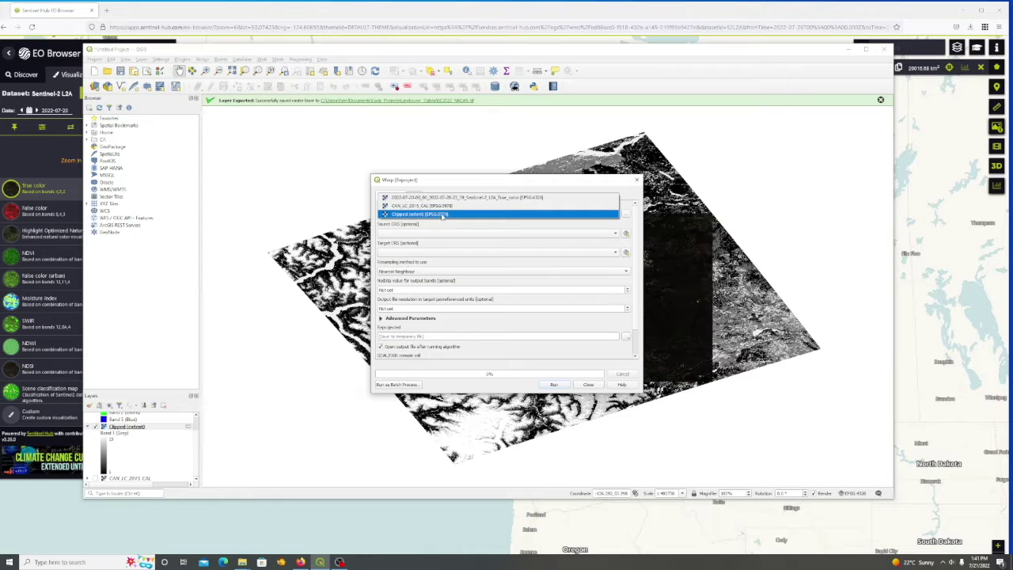
pyautogui.click(446, 214)
pyautogui.click(415, 252)
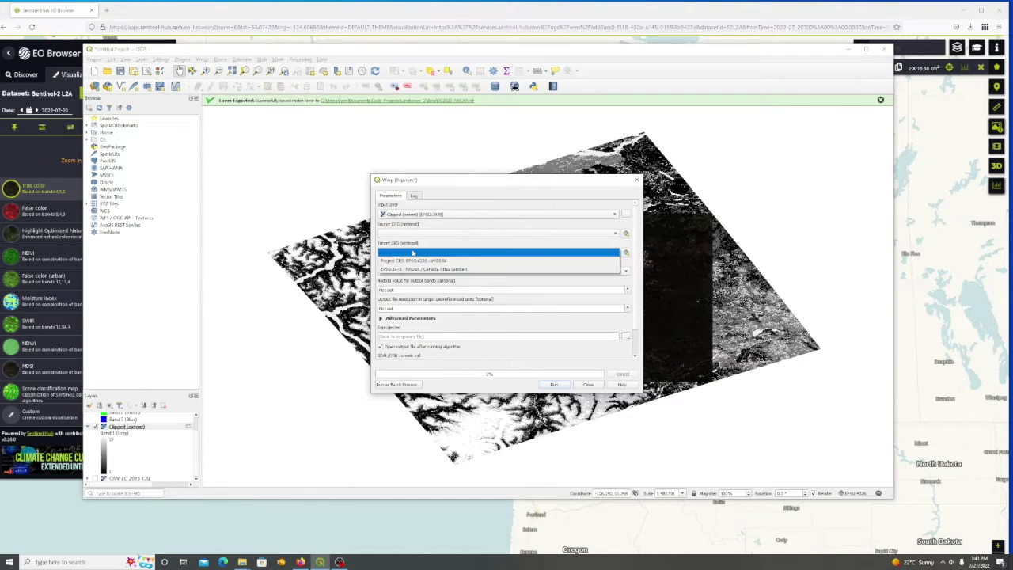
pyautogui.click(431, 262)
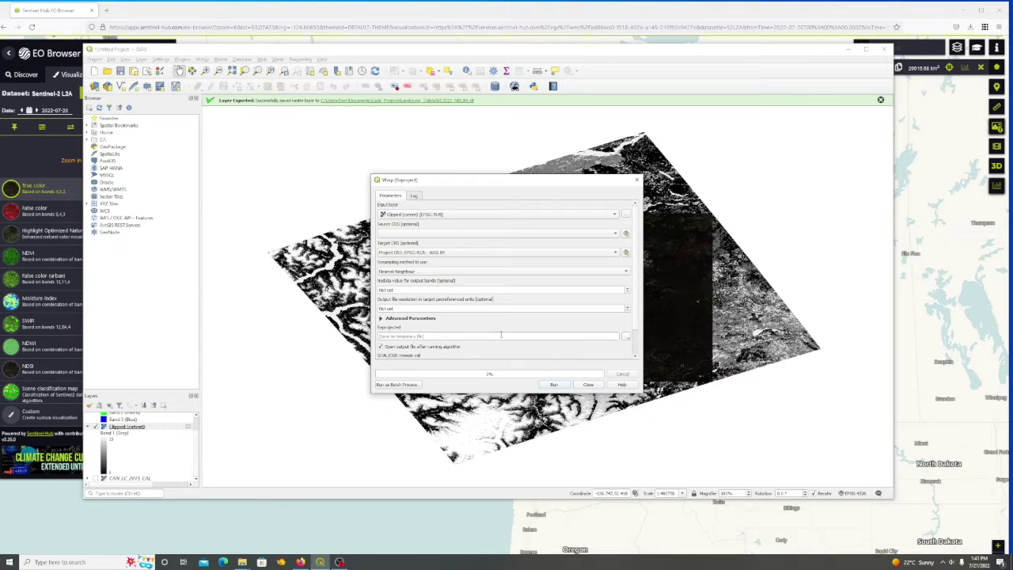
pyautogui.click(553, 384)
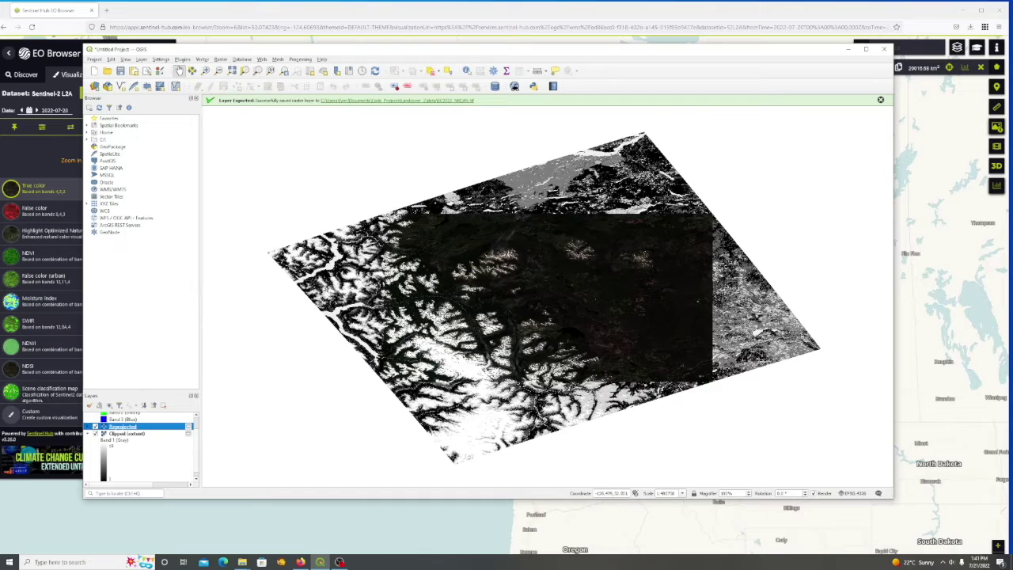
pyautogui.click(96, 433)
# - Clip the reprojected raster by the extent of the Sentinel-2 True_color layer and hide the unclipped reprojected layer
pyautogui.click(221, 59)
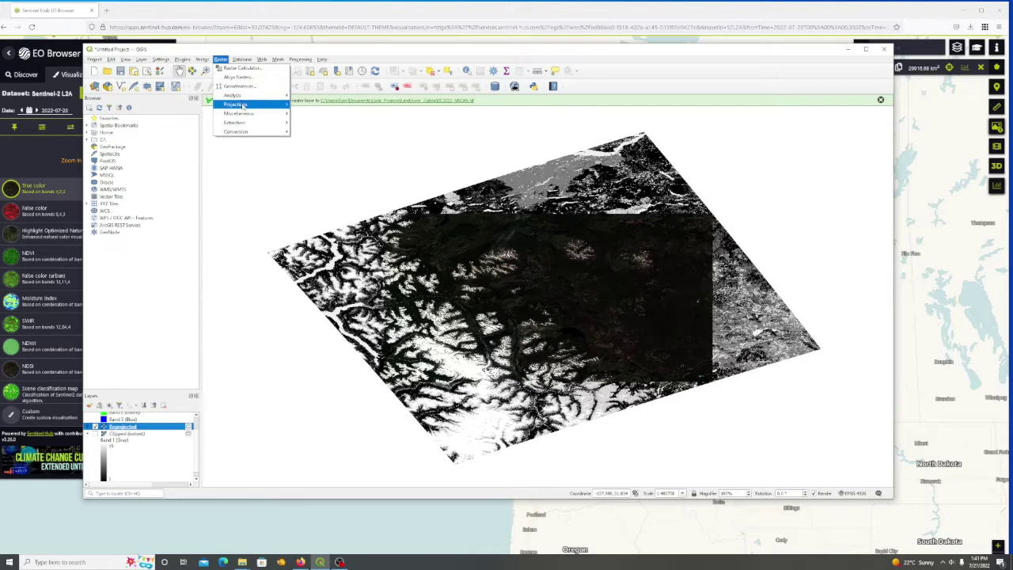
pyautogui.moveTo(246, 123)
pyautogui.click(296, 124)
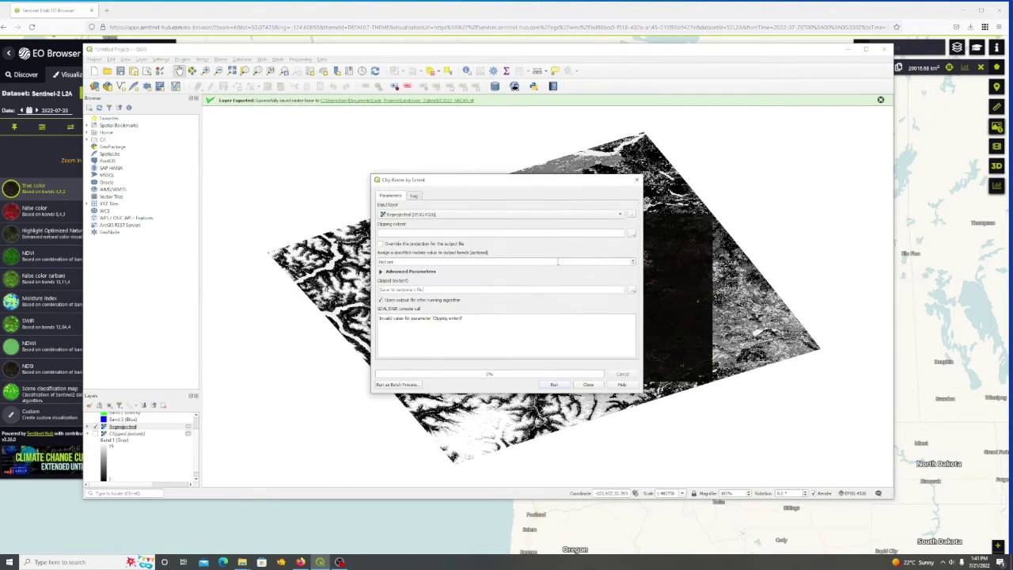
pyautogui.click(631, 232)
pyautogui.moveTo(668, 241)
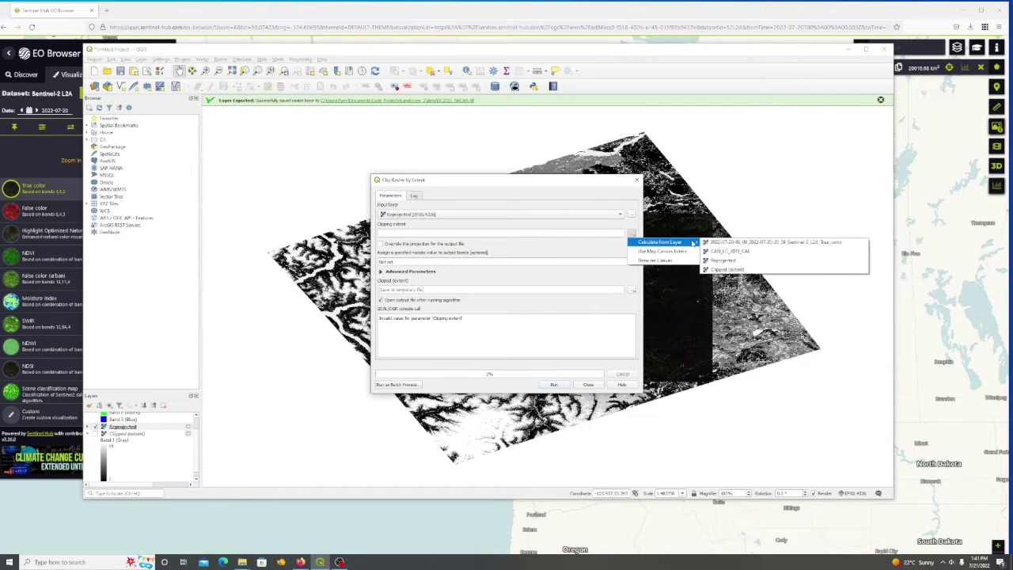
pyautogui.click(725, 243)
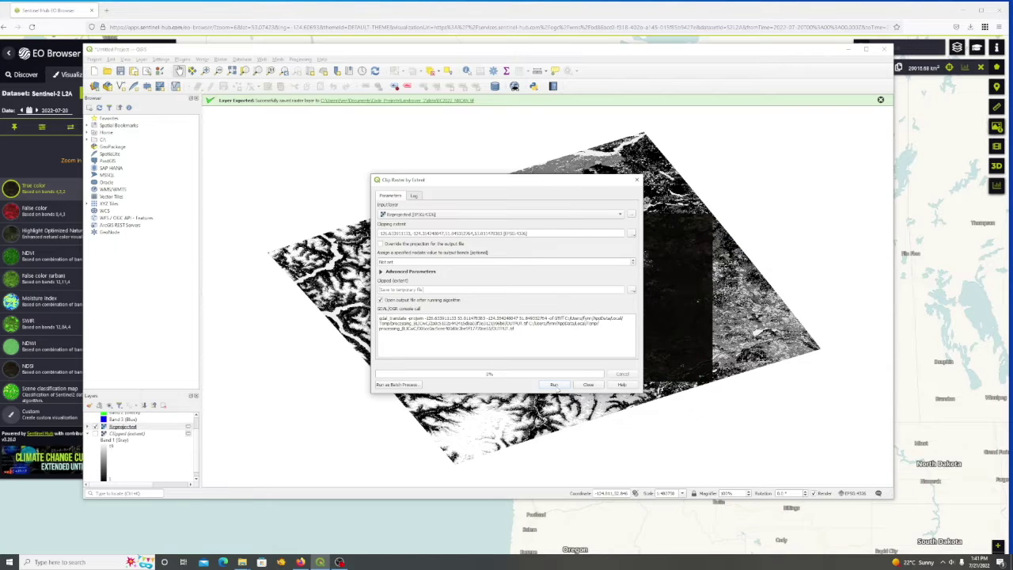
pyautogui.click(554, 385)
pyautogui.click(586, 385)
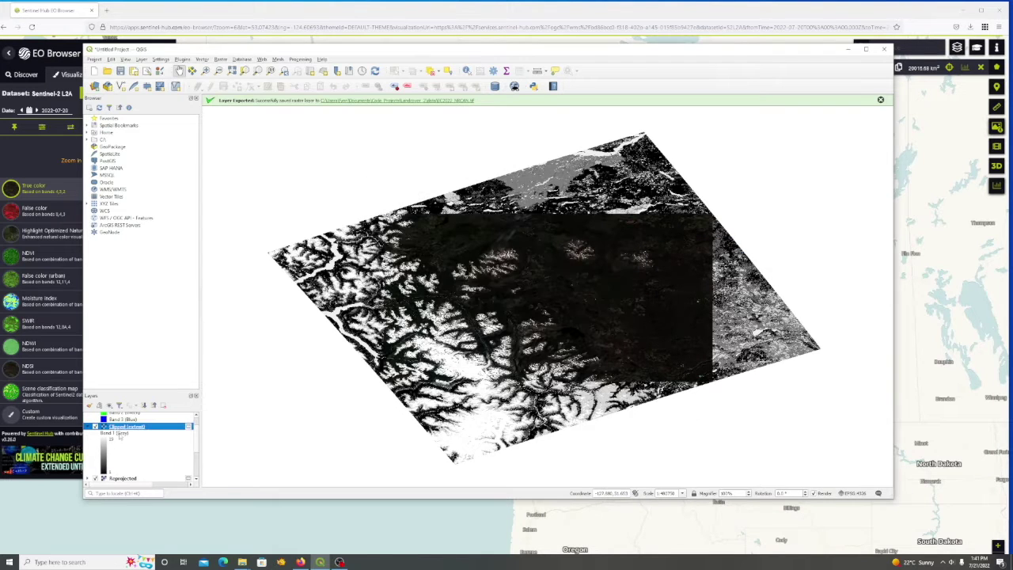
pyautogui.click(98, 478)
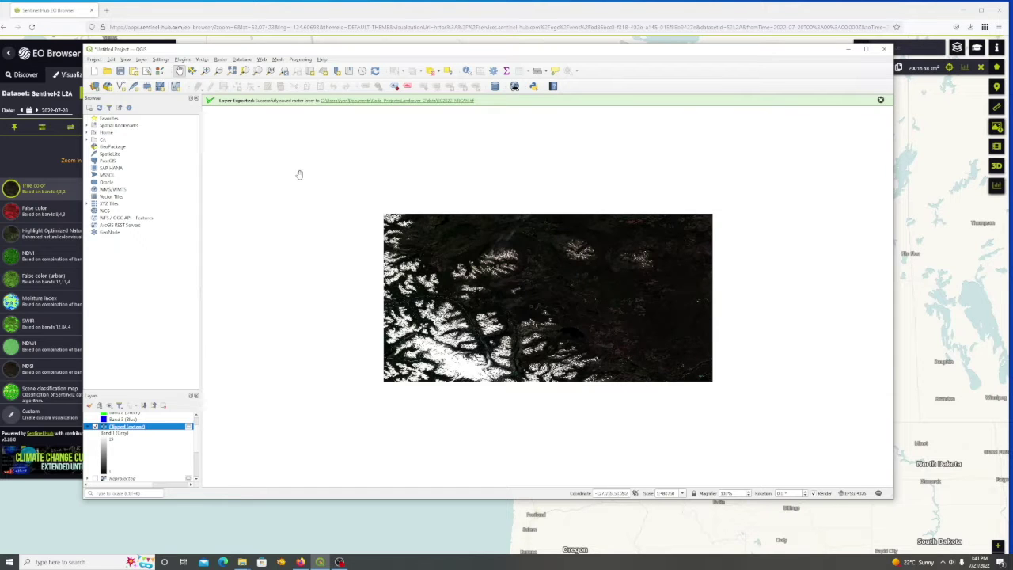
# - Set the project coordinate reference system to WGS 84 (EPSG:4326) in the project properties
pyautogui.click(917, 425)
pyautogui.click(320, 562)
pyautogui.click(94, 59)
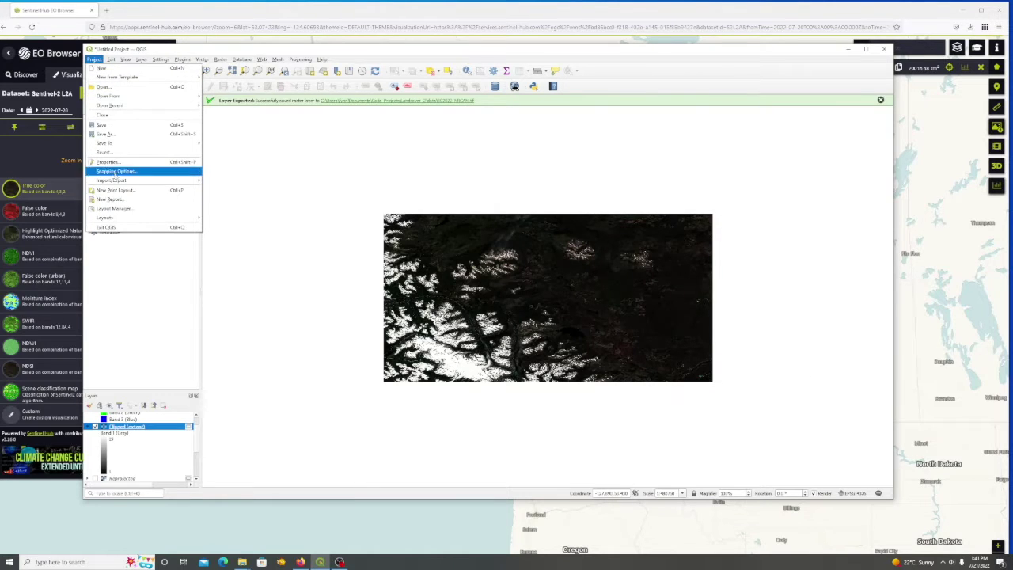
pyautogui.click(111, 161)
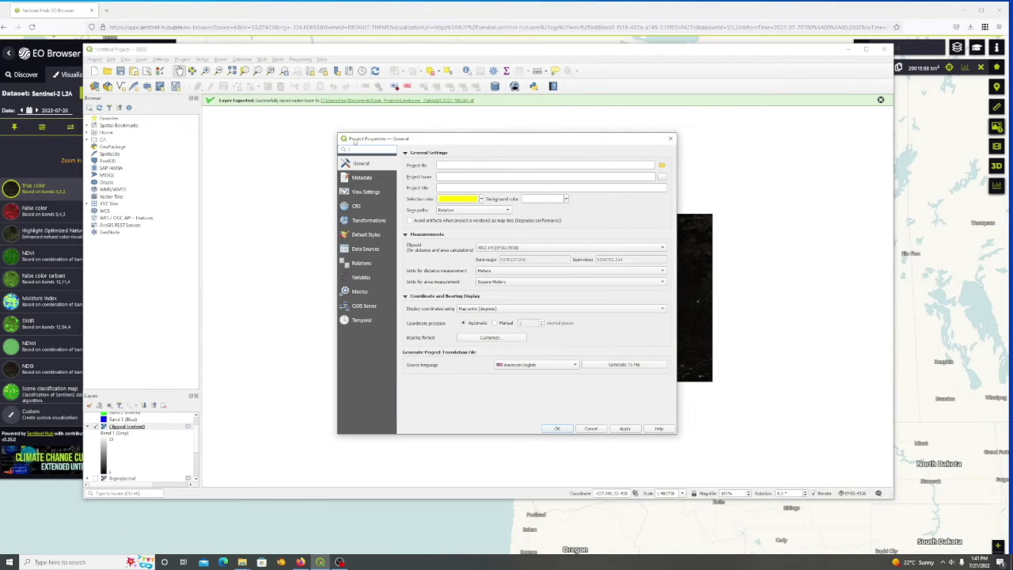
pyautogui.click(361, 178)
pyautogui.click(357, 206)
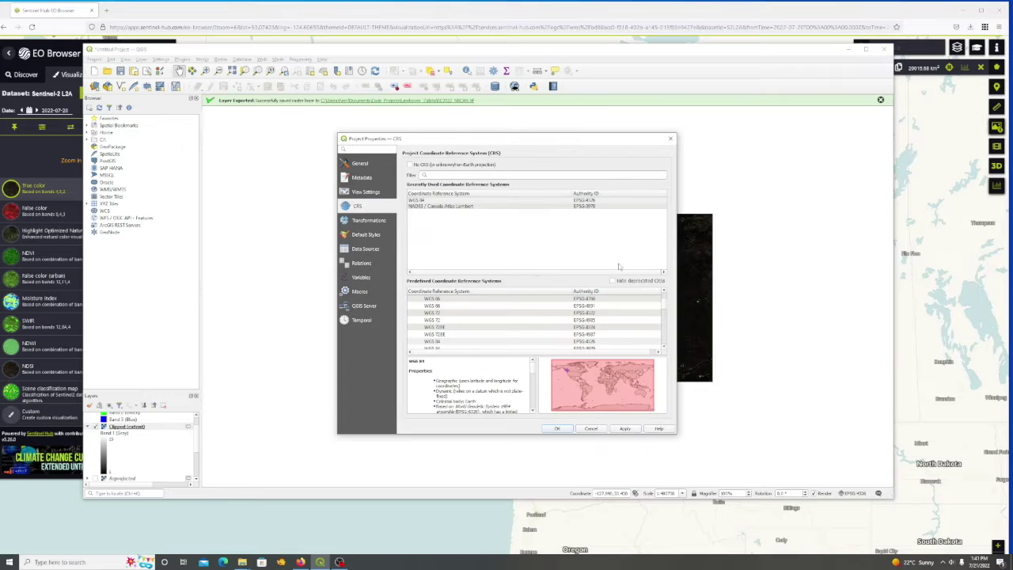
pyautogui.click(553, 200)
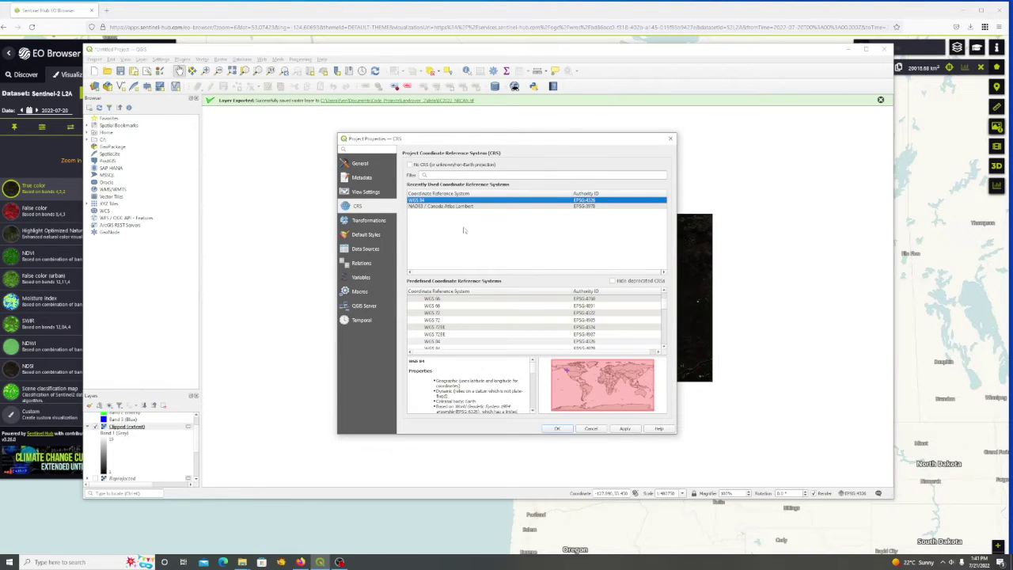
pyautogui.click(557, 429)
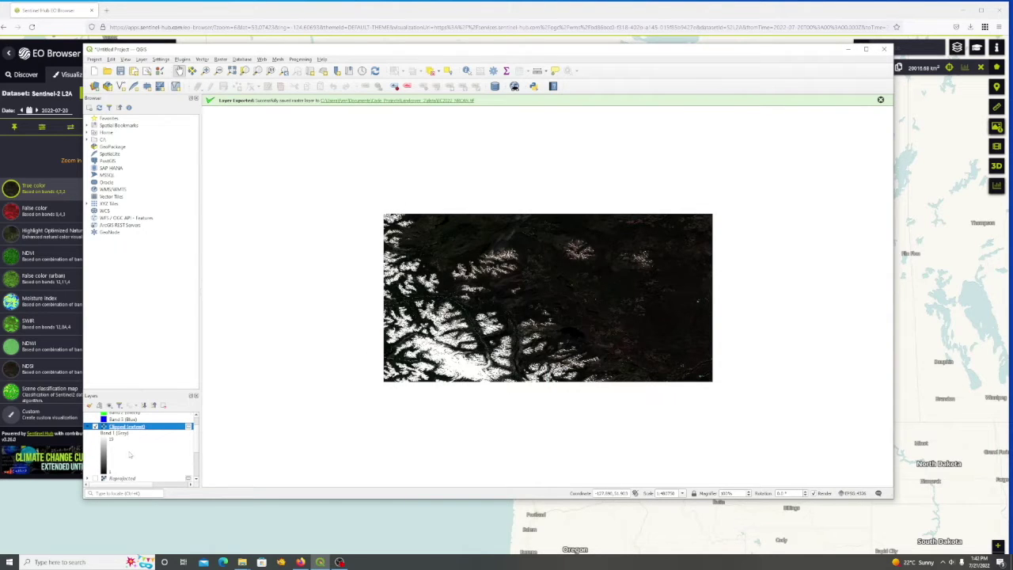
# - Examine how the pixels of the clipped land cover raster align with the Sentinel-2 image along its western edge
pyautogui.scroll(2, 372, 300)
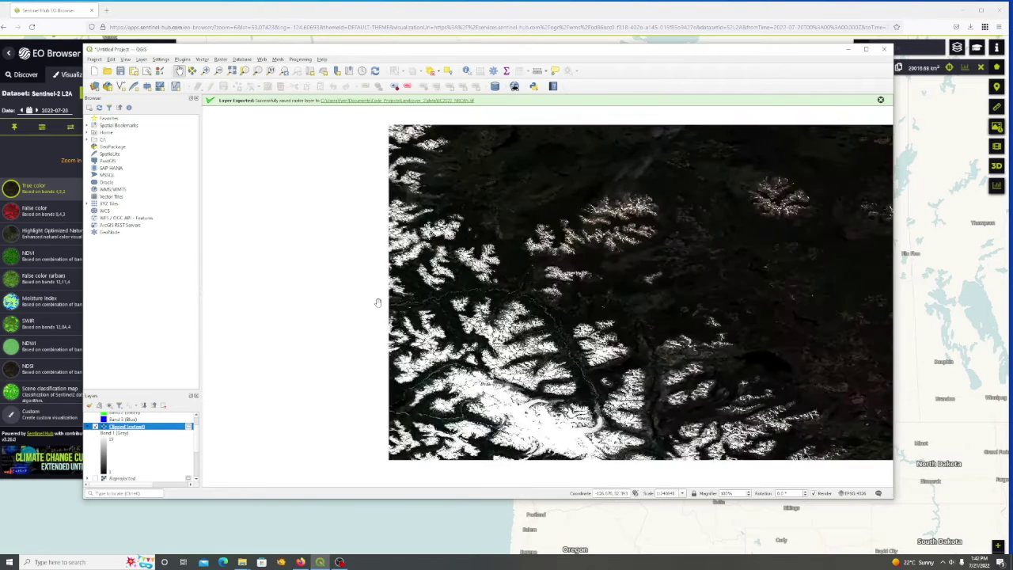
pyautogui.scroll(4, 439, 249)
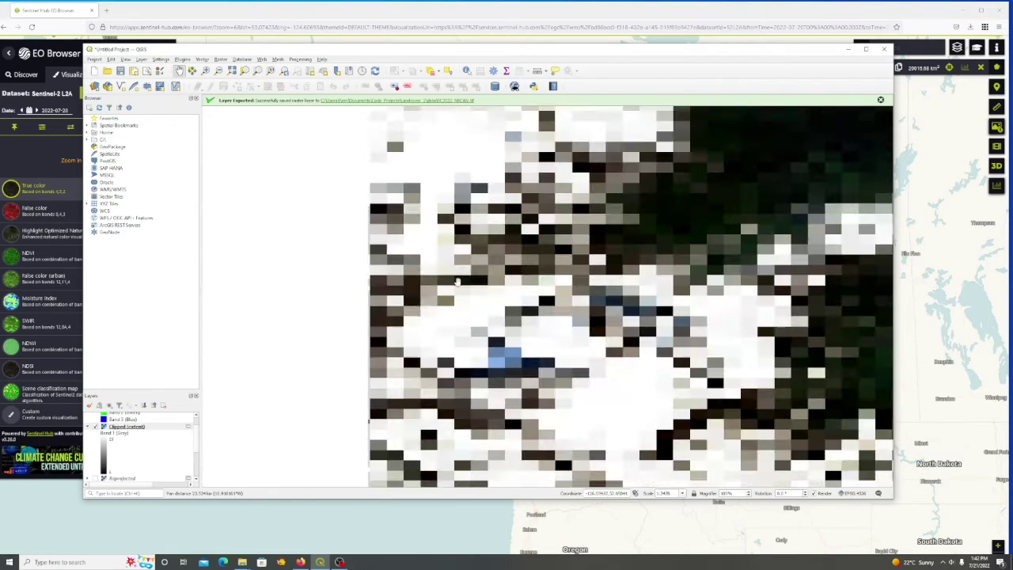
pyautogui.scroll(4, 434, 336)
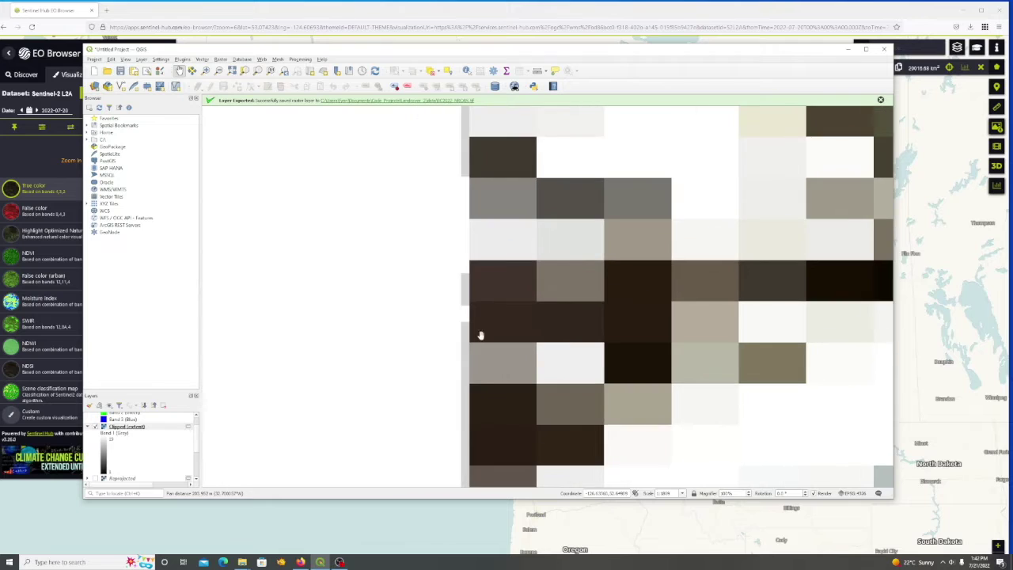
pyautogui.moveTo(461, 304); pyautogui.dragTo(419, 397)
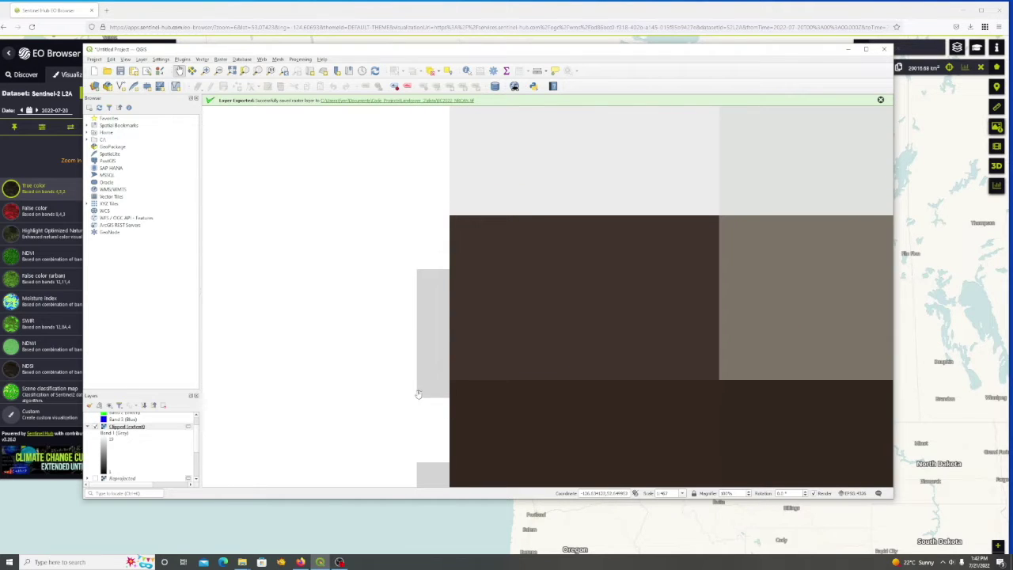
pyautogui.moveTo(501, 391); pyautogui.dragTo(455, 370)
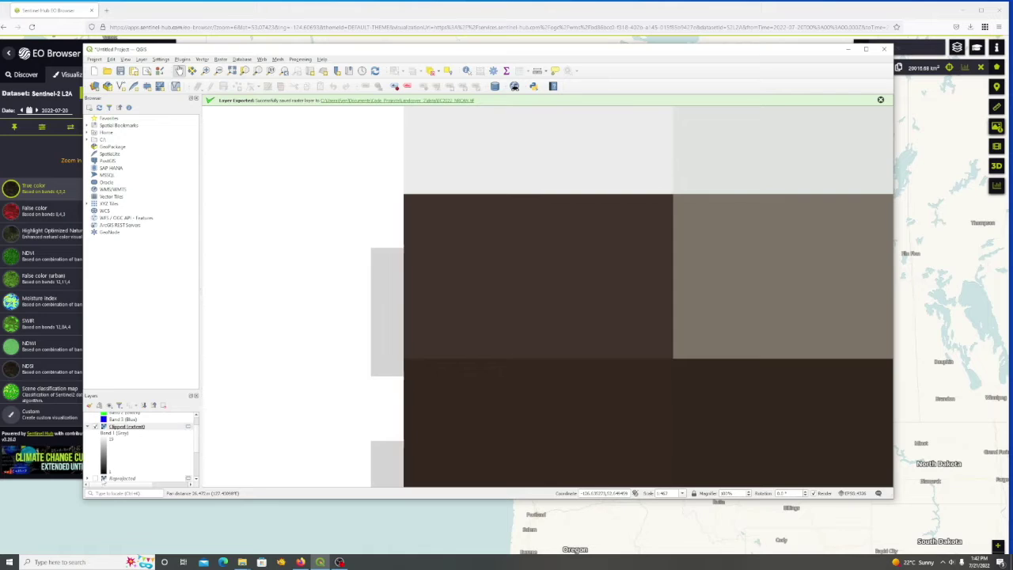
# - Examine how the clipped land cover raster's edge pixels align with the Sentinel-2 True_color image, then view the whole image
pyautogui.scroll(1, 141, 447)
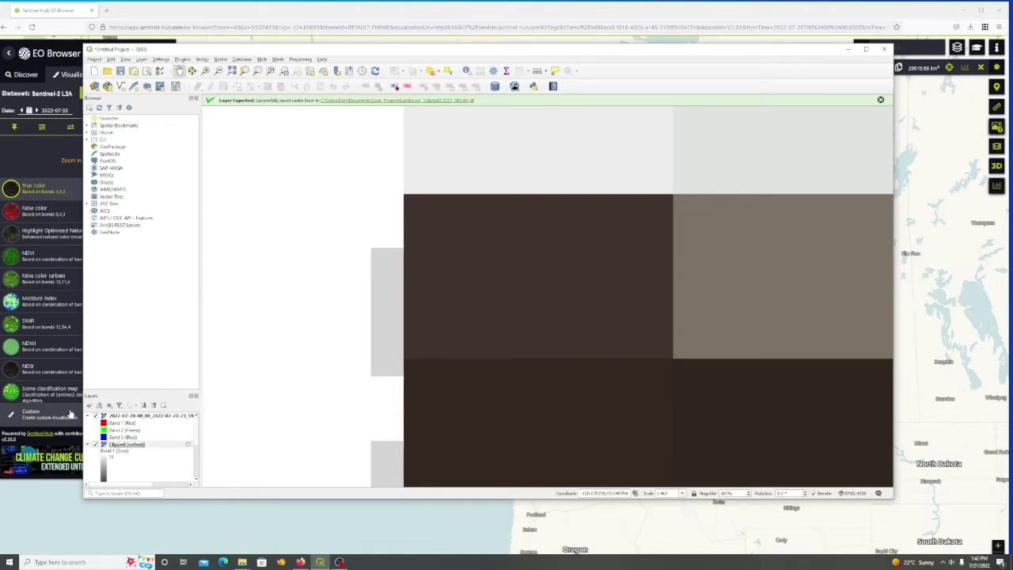
pyautogui.click(95, 416)
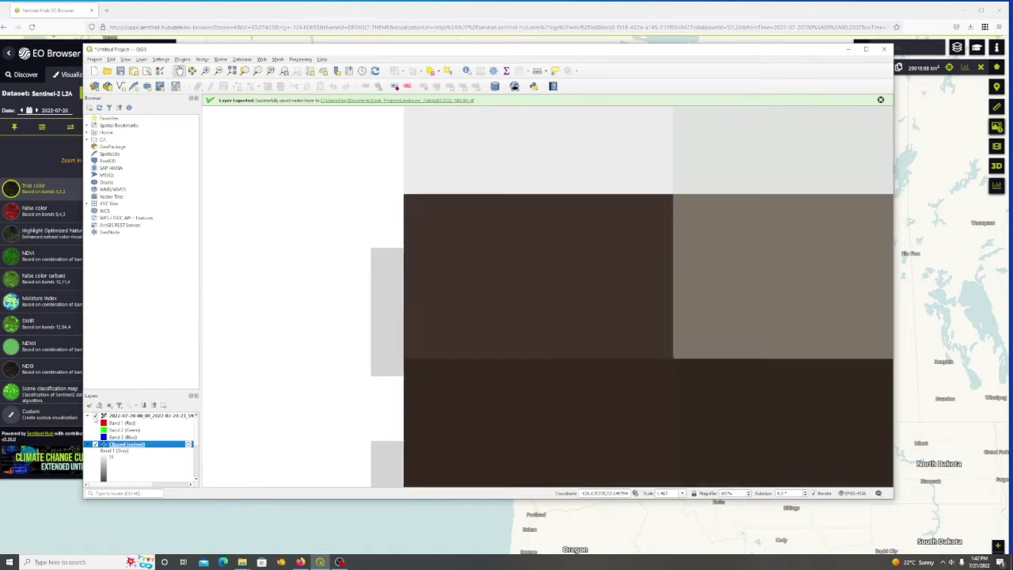
pyautogui.moveTo(339, 223); pyautogui.dragTo(356, 400)
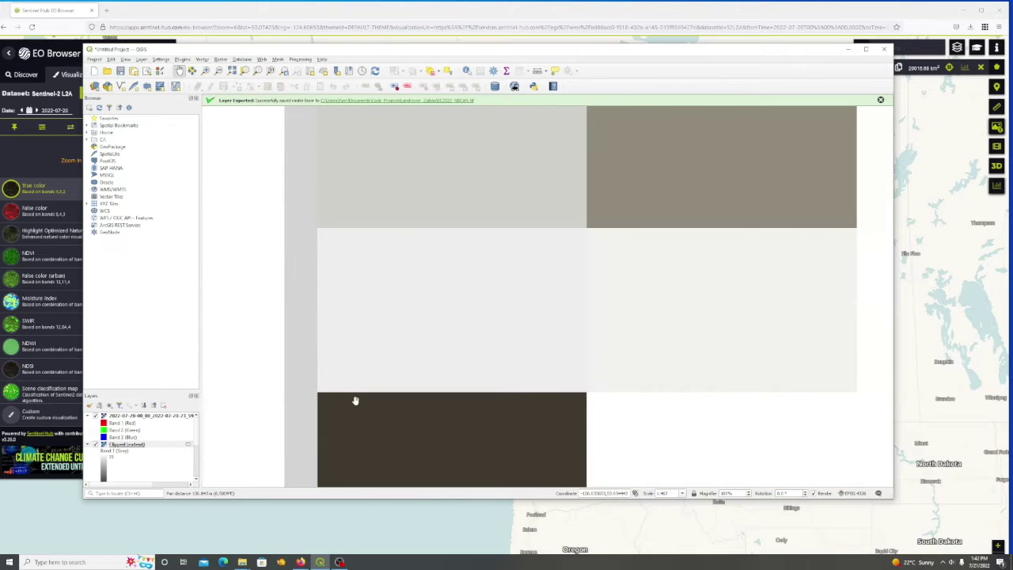
pyautogui.scroll(-1, 355, 400)
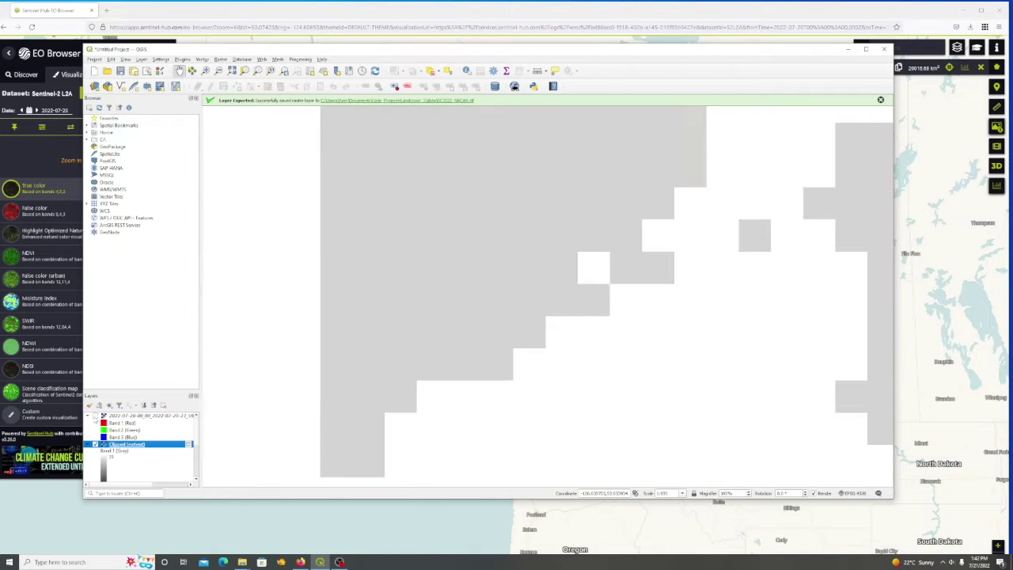
pyautogui.scroll(-3, 601, 301)
pyautogui.scroll(-6, 602, 307)
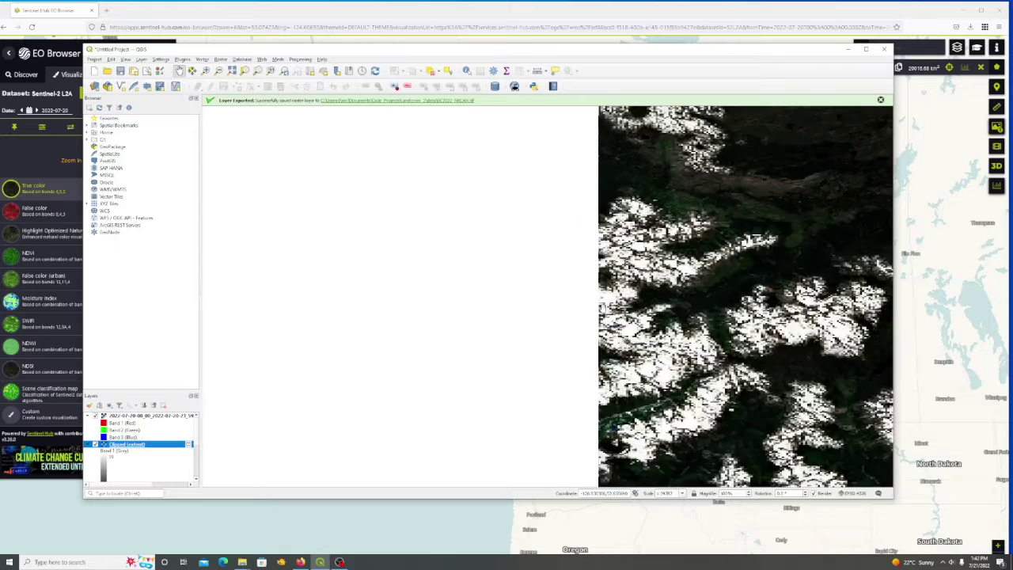
pyautogui.moveTo(601, 307); pyautogui.dragTo(370, 307)
pyautogui.scroll(1, 468, 299)
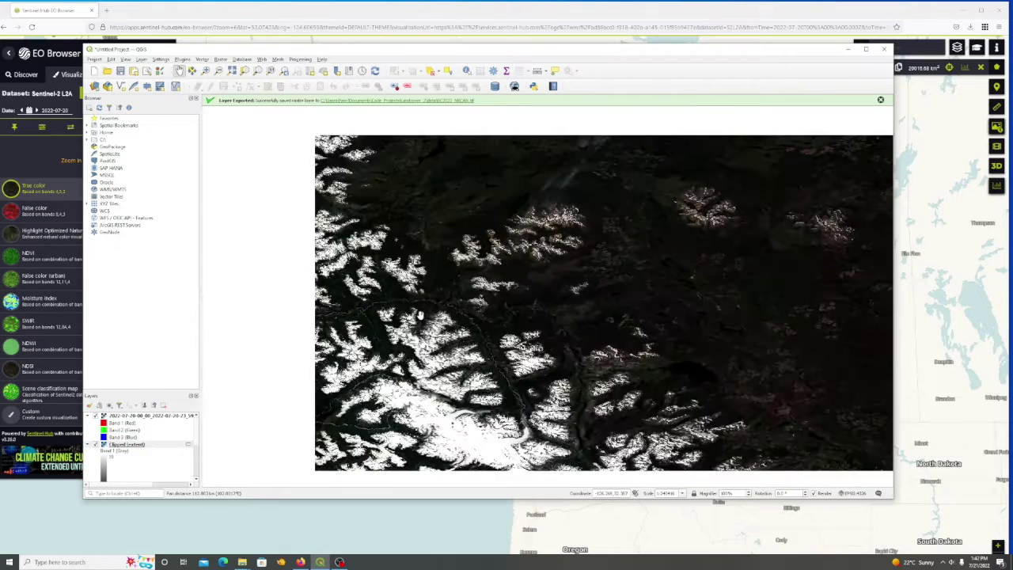
pyautogui.moveTo(305, 391); pyautogui.dragTo(195, 380)
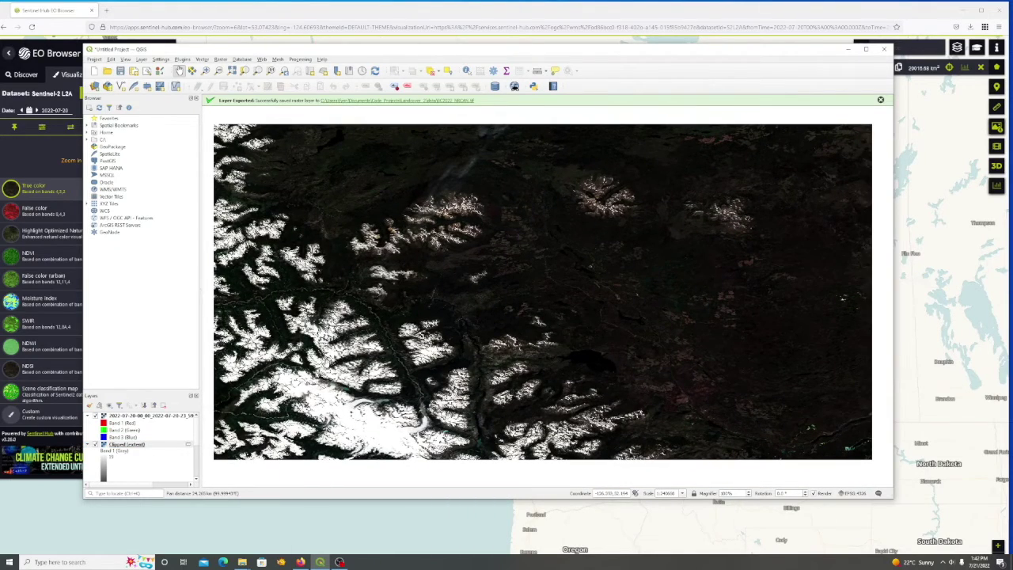
# - Read the pixel dimensions of the Sentinel-2 True_color layer in its layer properties
pyautogui.click(150, 416)
pyautogui.rightClick(151, 416)
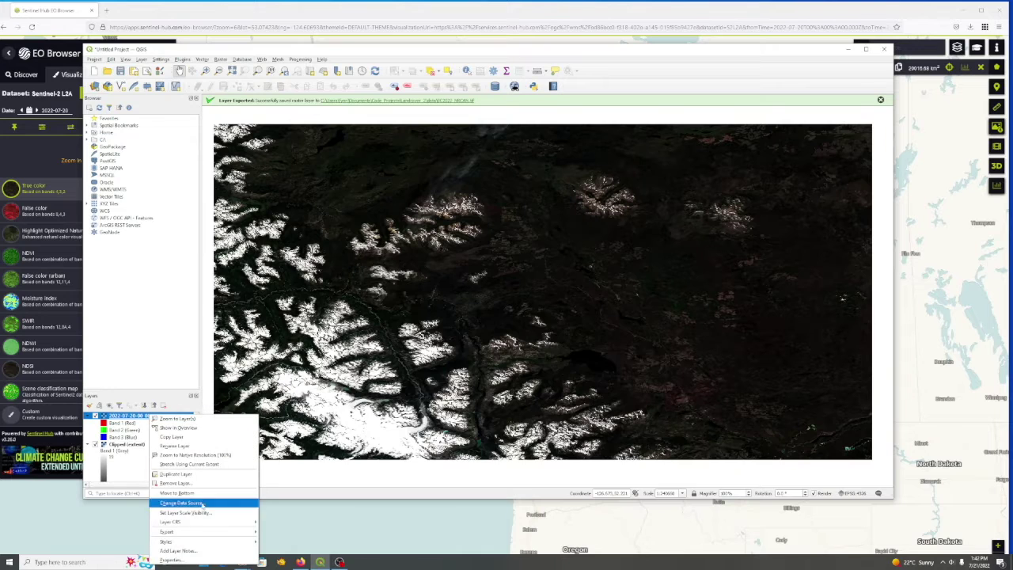
pyautogui.click(178, 554)
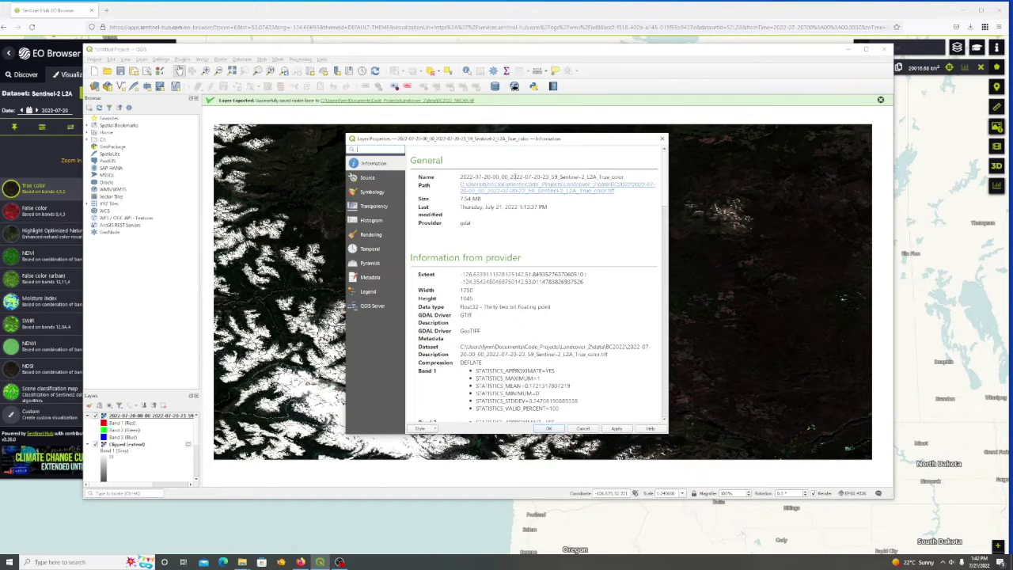
pyautogui.scroll(-5, 491, 295)
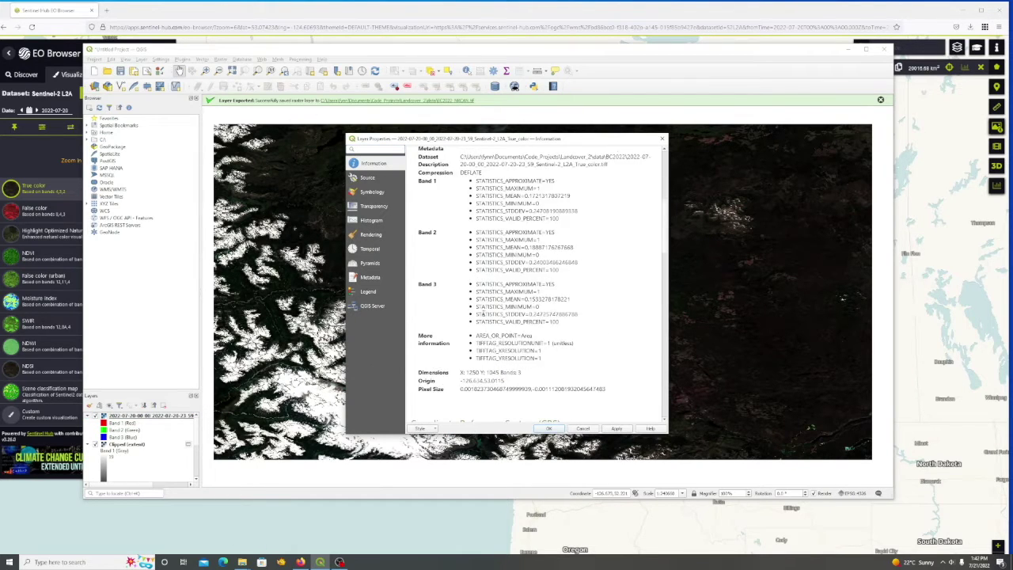
pyautogui.doubleClick(431, 324)
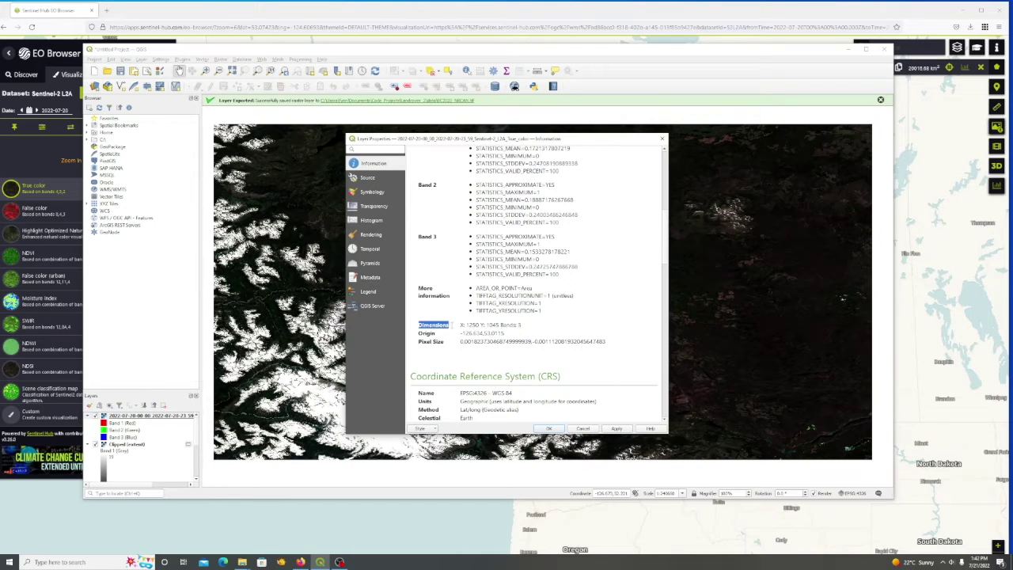
pyautogui.click(455, 327)
pyautogui.tripleClick(461, 328)
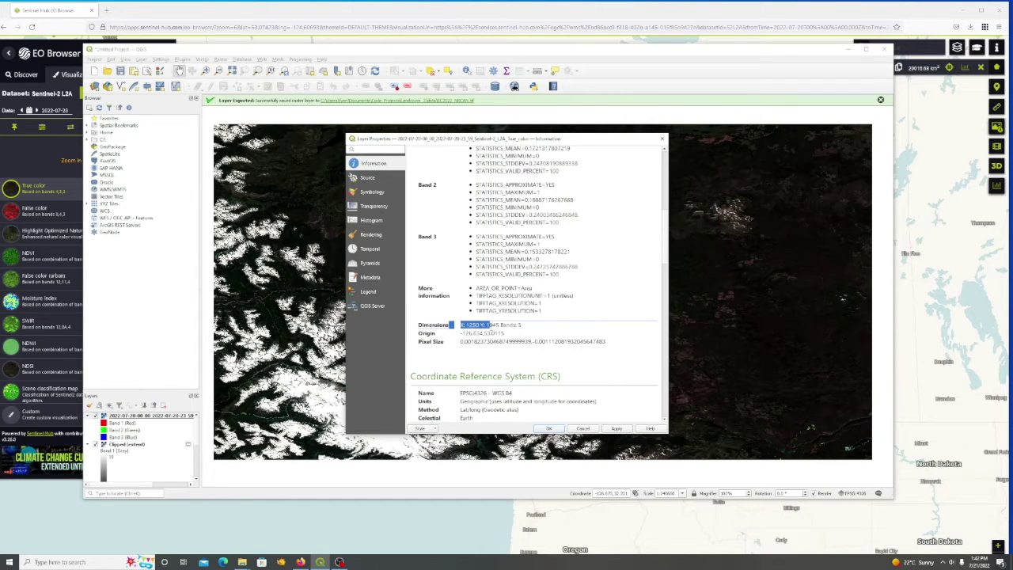
pyautogui.click(502, 324)
pyautogui.moveTo(502, 325); pyautogui.dragTo(453, 330)
pyautogui.press('Escape')
# - Start exporting the Clipped (extent) layer as raw-data GeoTIFF with a resolution of 1250 columns and 1045 rows
pyautogui.rightClick(143, 445)
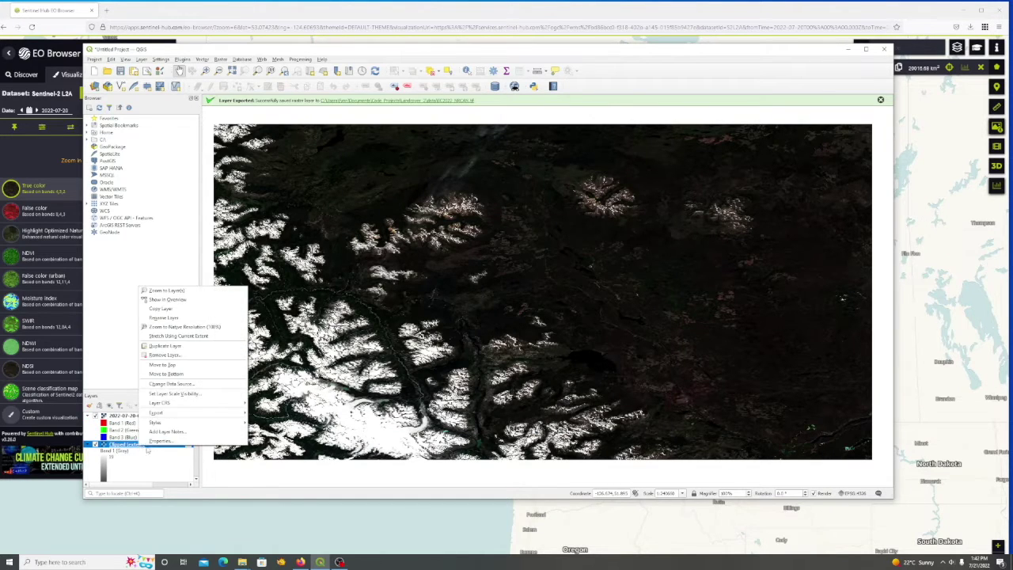
pyautogui.moveTo(158, 413)
pyautogui.click(283, 418)
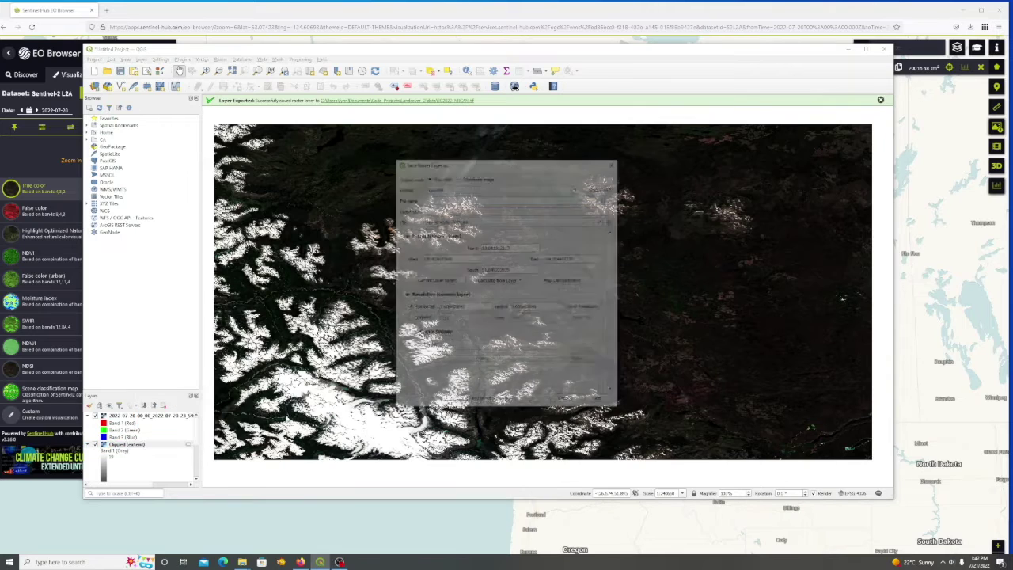
pyautogui.click(409, 318)
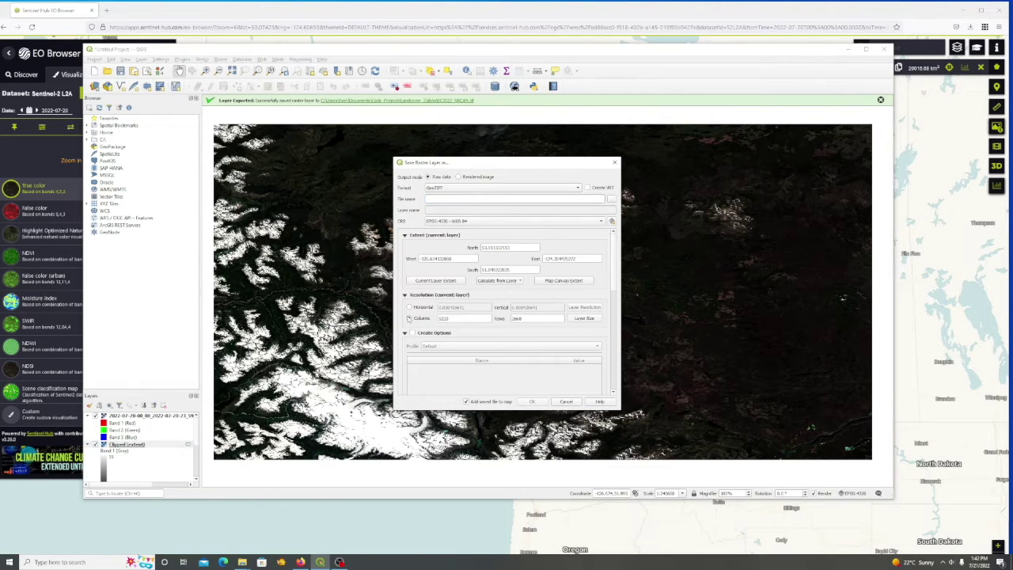
pyautogui.write('12')
pyautogui.write('1')
# - Save the raster export as BC2022_NRCAN in the Landcover_2 data folder, replacing the existing file, and add it to the map
pyautogui.click(612, 200)
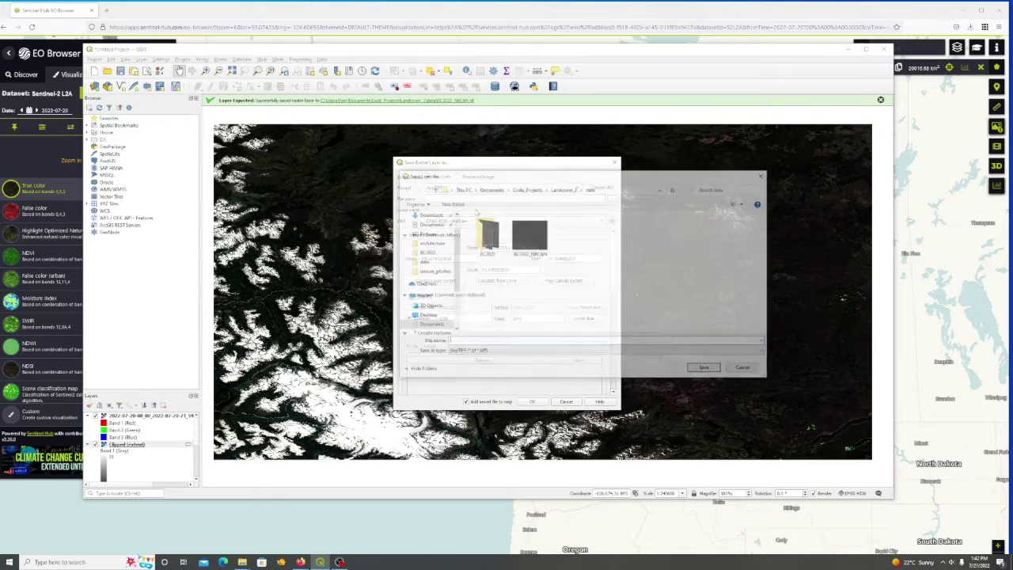
pyautogui.click(530, 238)
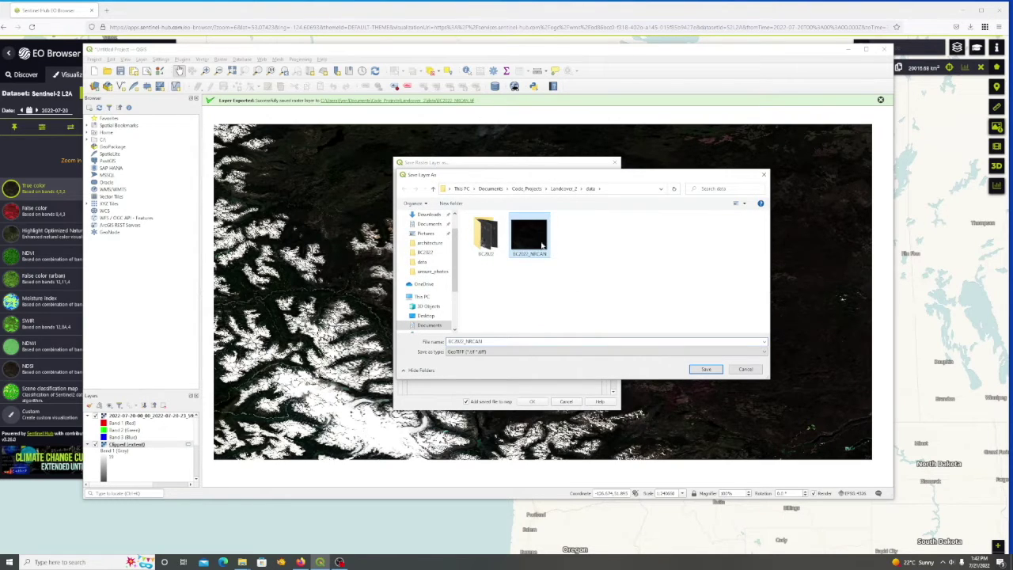
pyautogui.click(701, 370)
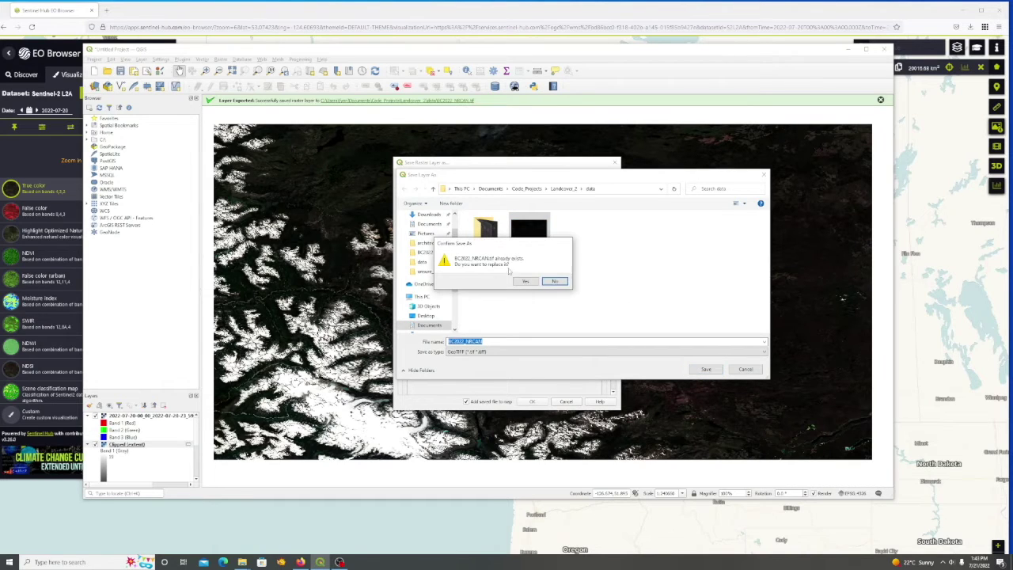
pyautogui.click(525, 281)
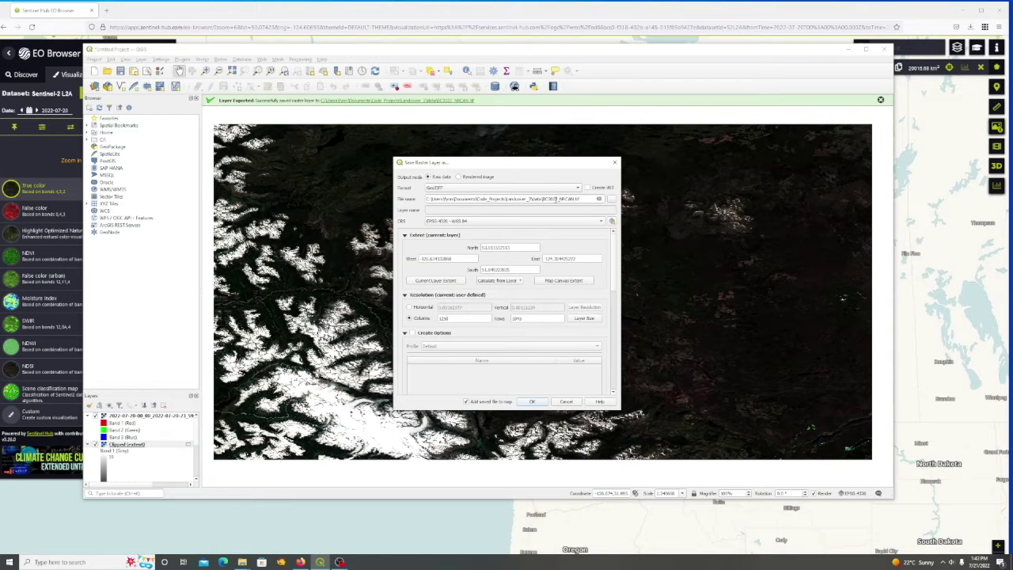
pyautogui.click(532, 402)
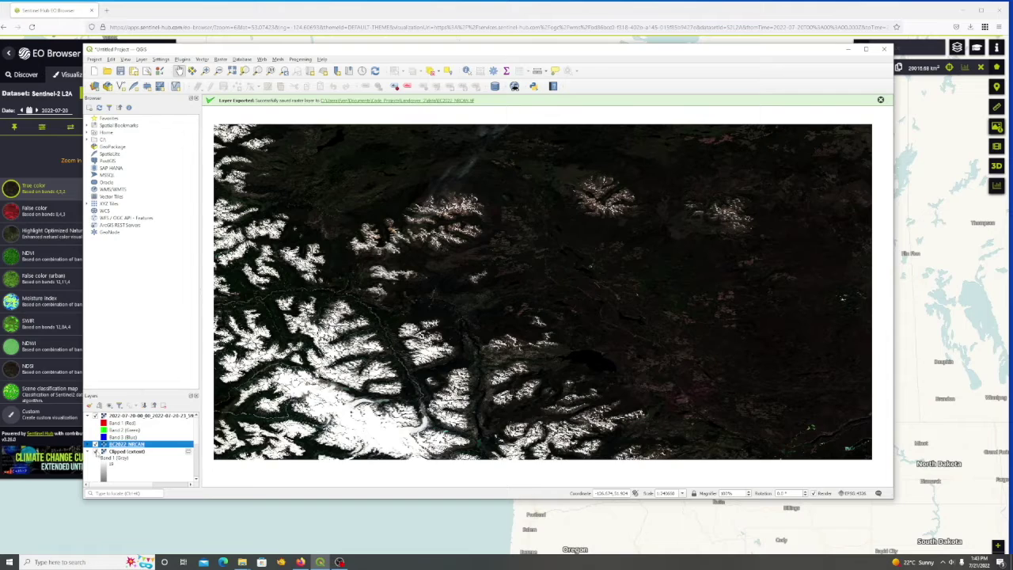
# - Compare the pixels of the BC2022_NRCAN raster with the Sentinel-2 image along the western edge
pyautogui.moveTo(268, 369); pyautogui.dragTo(554, 360)
pyautogui.scroll(5, 352, 356)
pyautogui.scroll(5, 412, 366)
pyautogui.moveTo(411, 367); pyautogui.dragTo(429, 443)
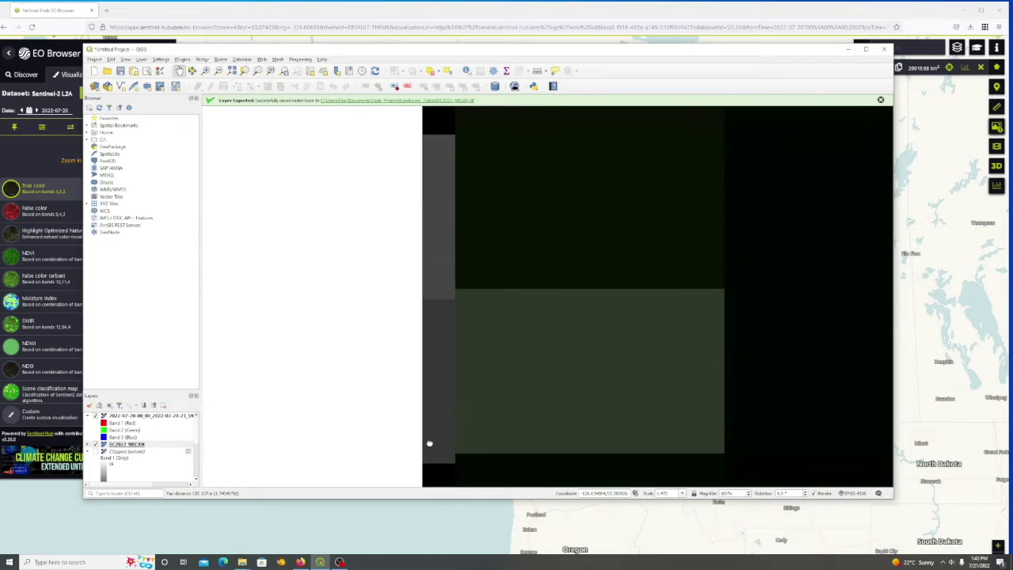
pyautogui.scroll(1, 429, 324)
pyautogui.moveTo(529, 319); pyautogui.dragTo(416, 289)
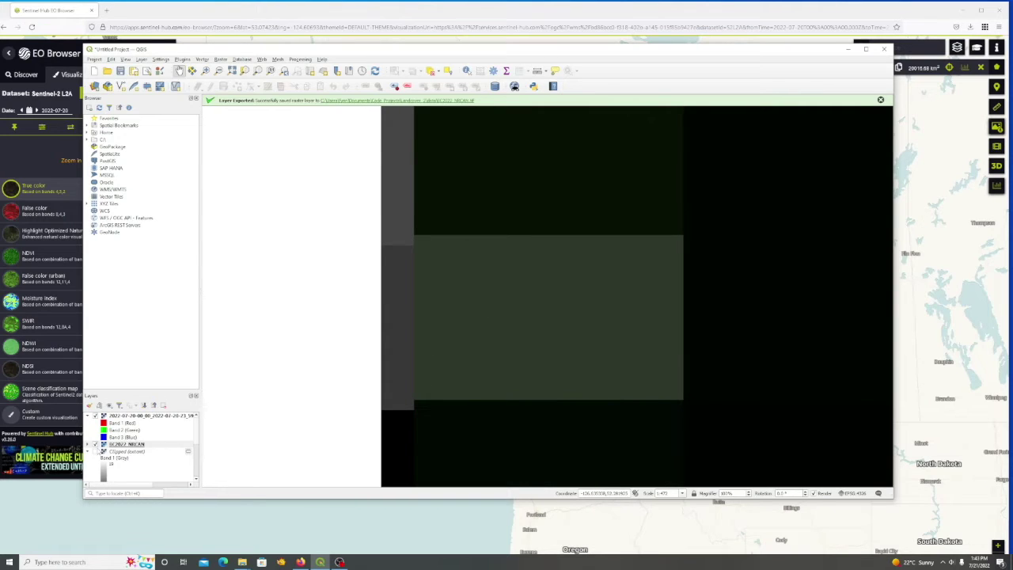
pyautogui.click(95, 415)
pyautogui.click(95, 416)
# - Check the BC2022_NRCAN layer's information and compare its pixel grid once more by toggling the Sentinel-2 layer
pyautogui.doubleClick(127, 444)
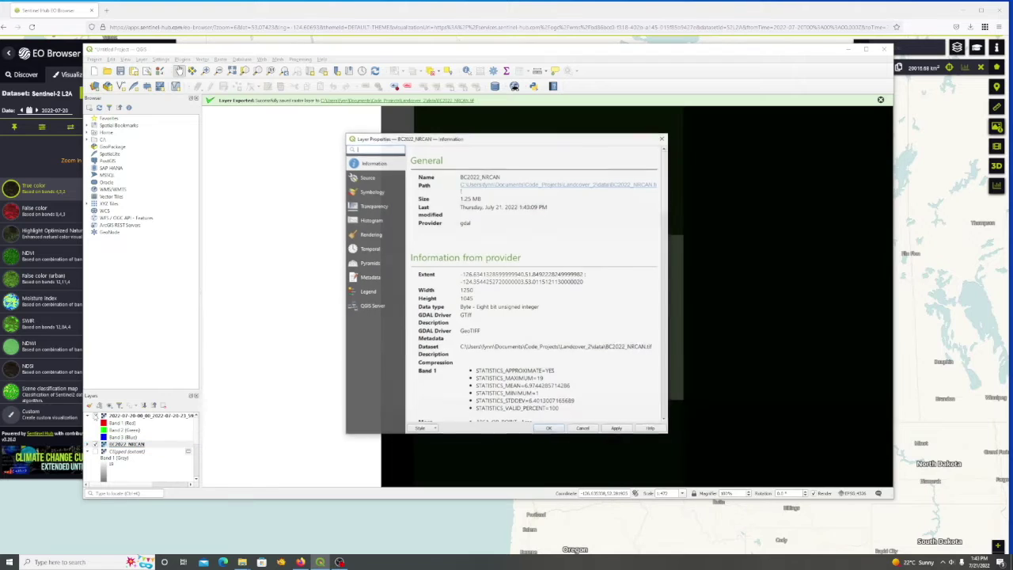
pyautogui.click(583, 428)
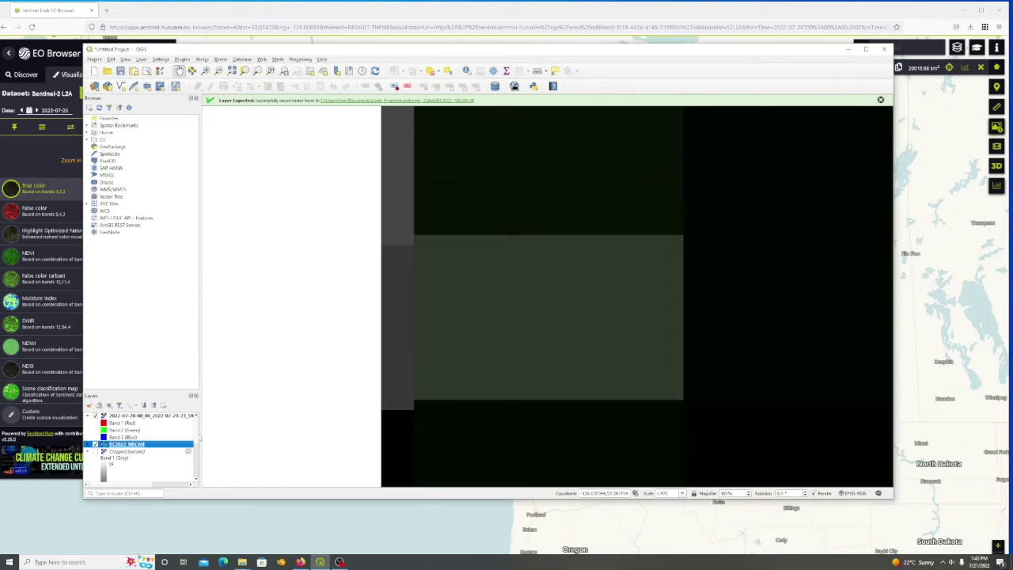
pyautogui.click(95, 416)
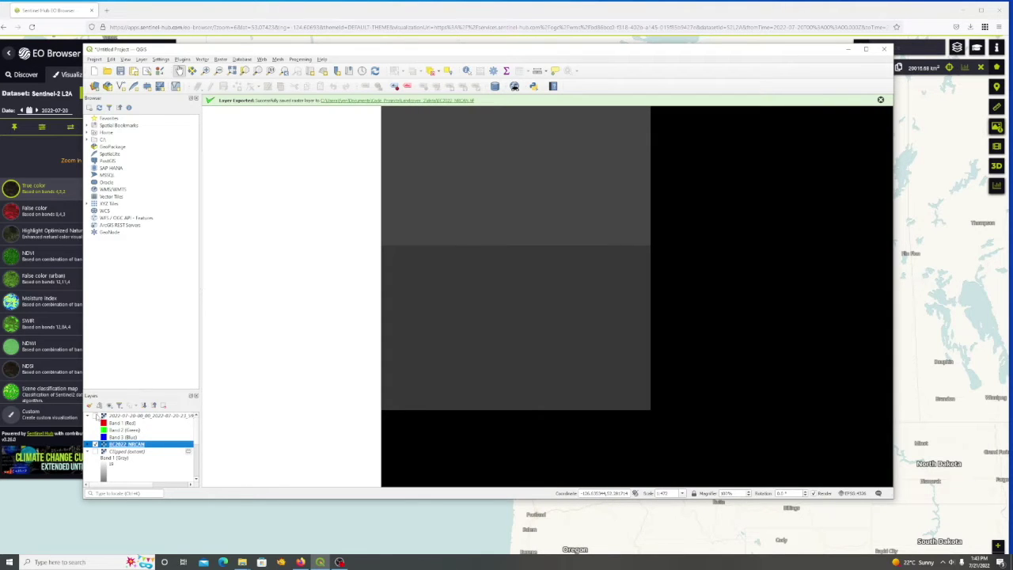
pyautogui.click(95, 415)
# - Hide the Sentinel-2 True_color layer and show the full extent of the BC2022_NRCAN raster
pyautogui.scroll(-8, 499, 339)
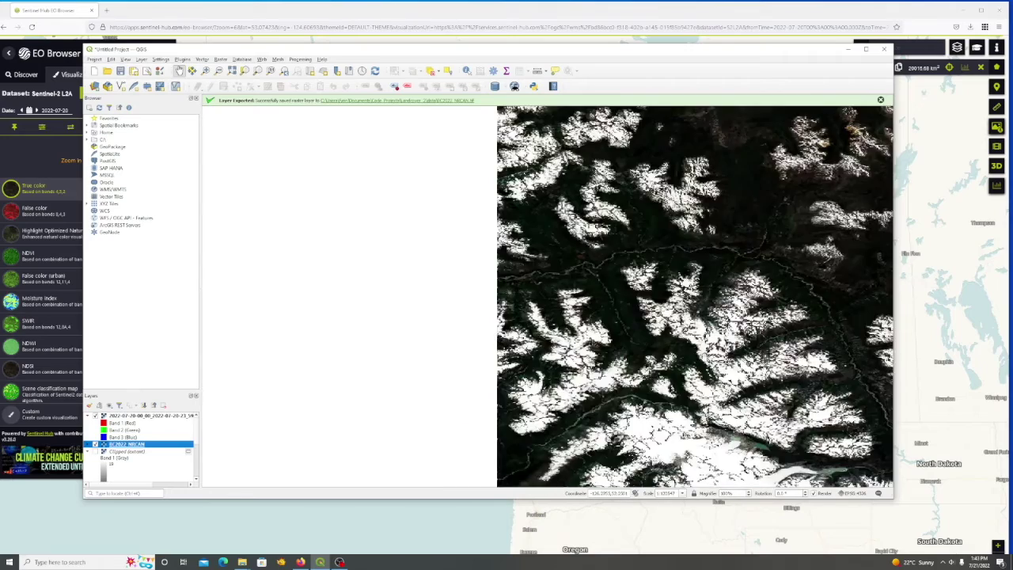
pyautogui.scroll(-4, 475, 332)
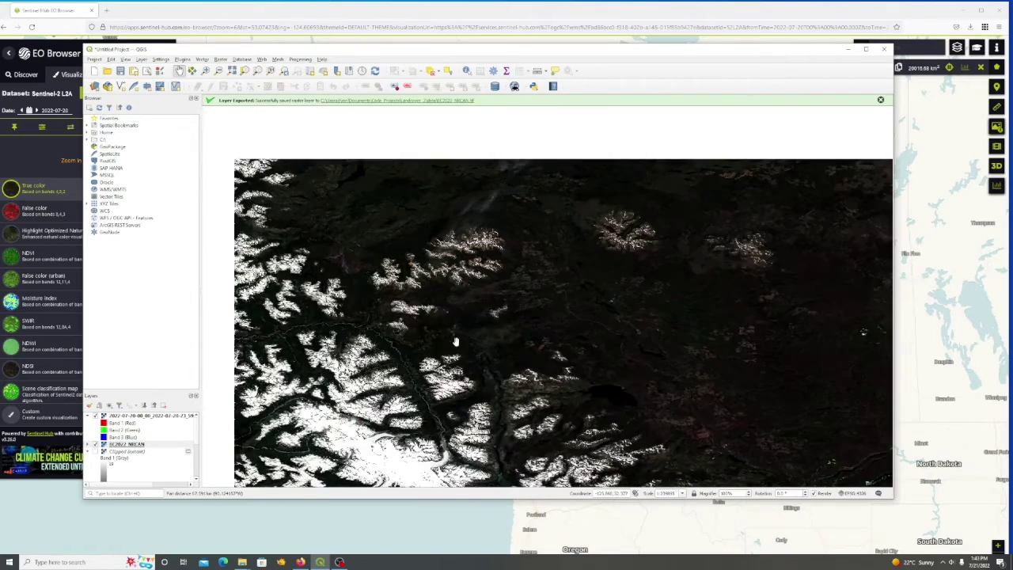
pyautogui.click(95, 415)
pyautogui.click(123, 444)
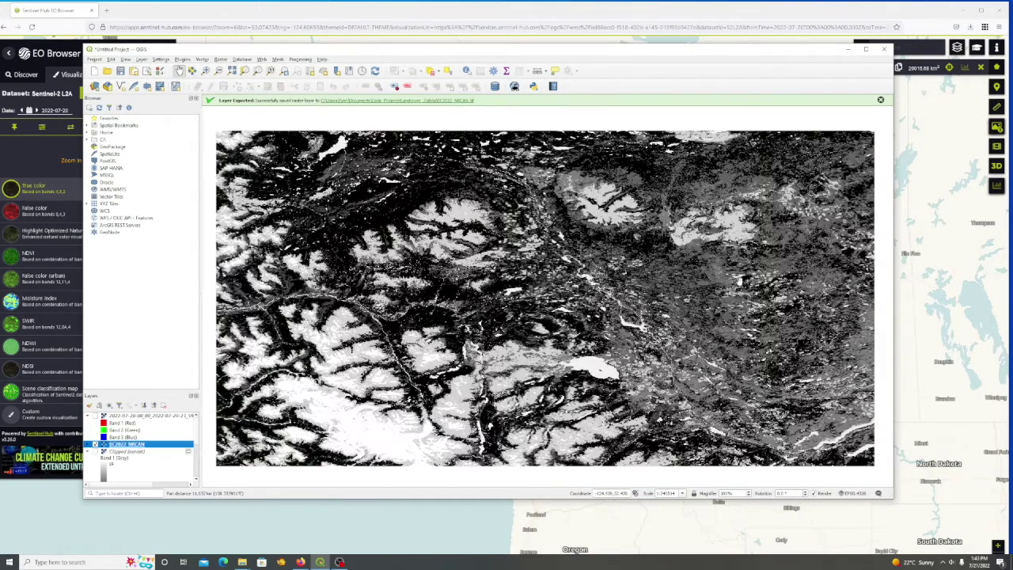
pyautogui.scroll(-1, 544, 298)
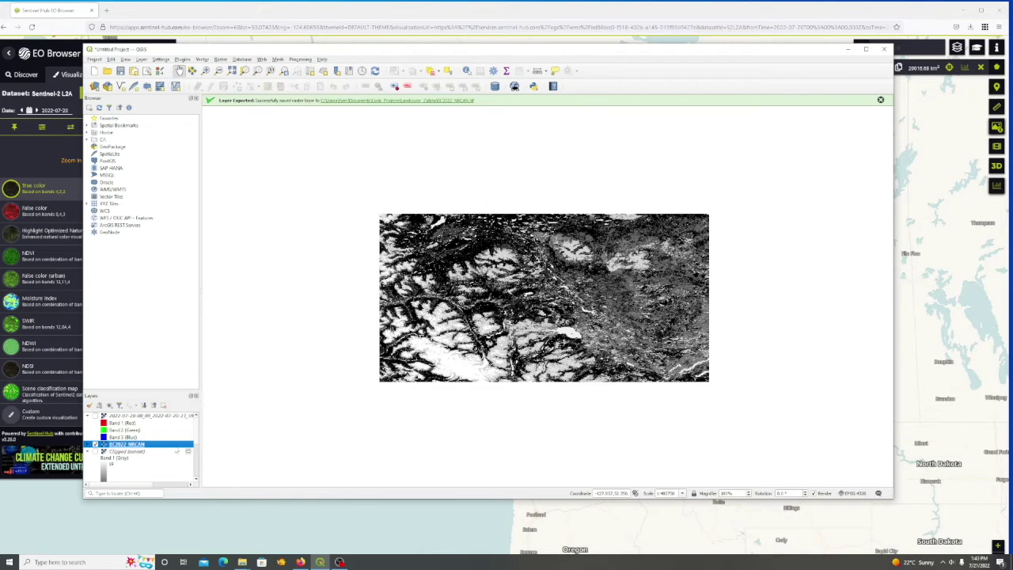
# - Compute the raster histogram in the BC2022_NRCAN layer's properties
pyautogui.rightClick(167, 447)
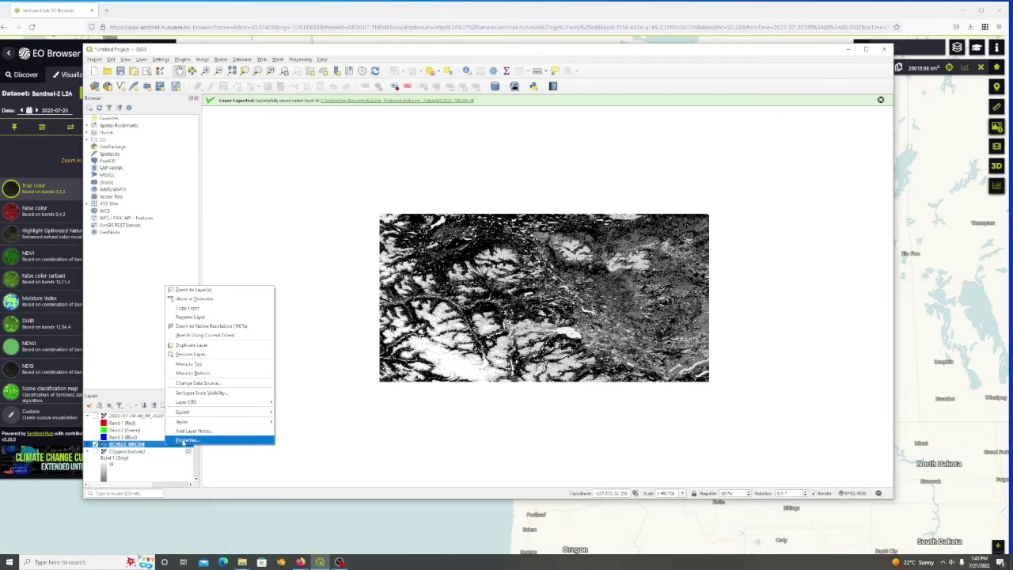
pyautogui.click(183, 440)
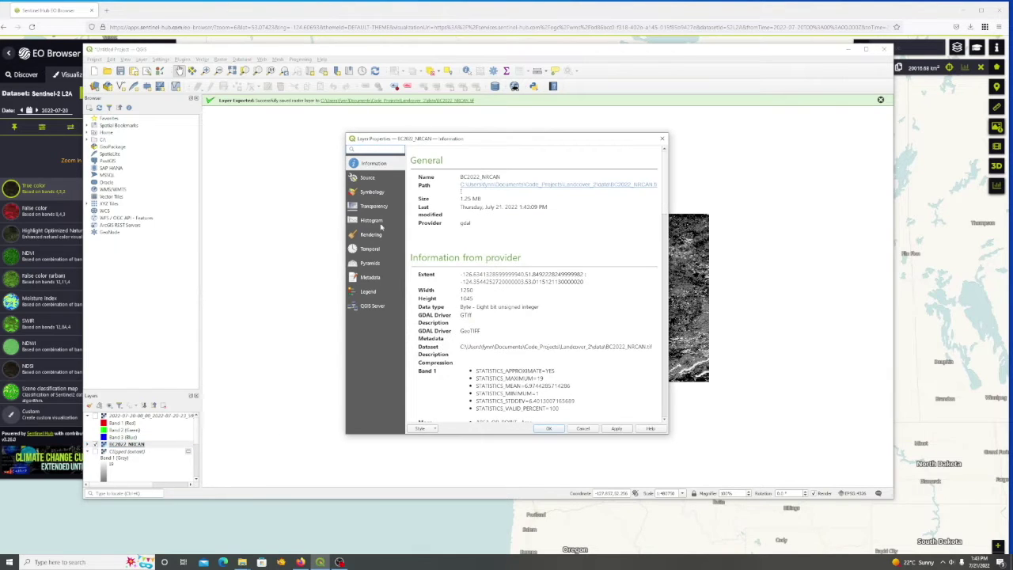
pyautogui.click(372, 221)
pyautogui.moveTo(475, 148); pyautogui.dragTo(271, 137)
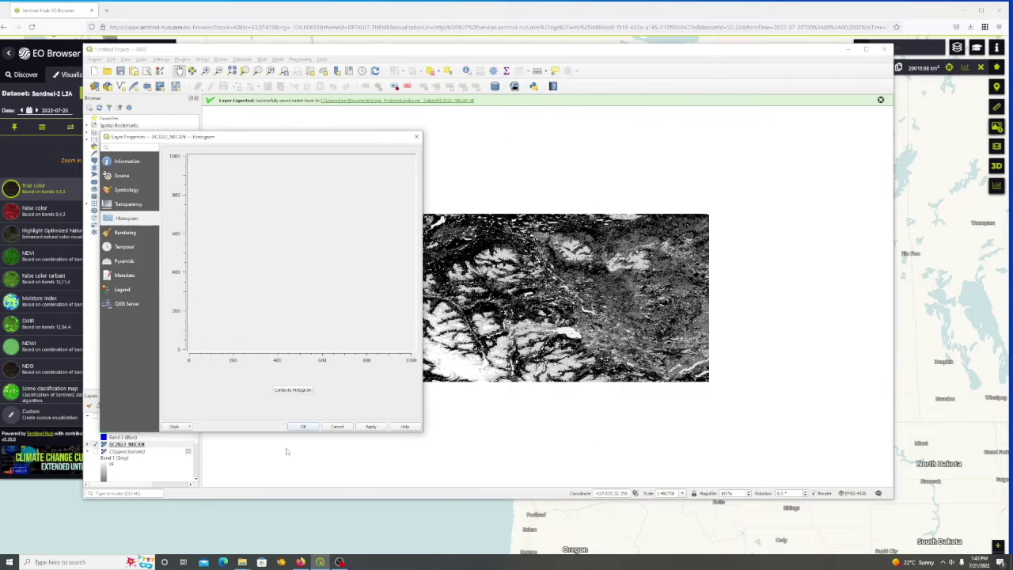
pyautogui.click(281, 389)
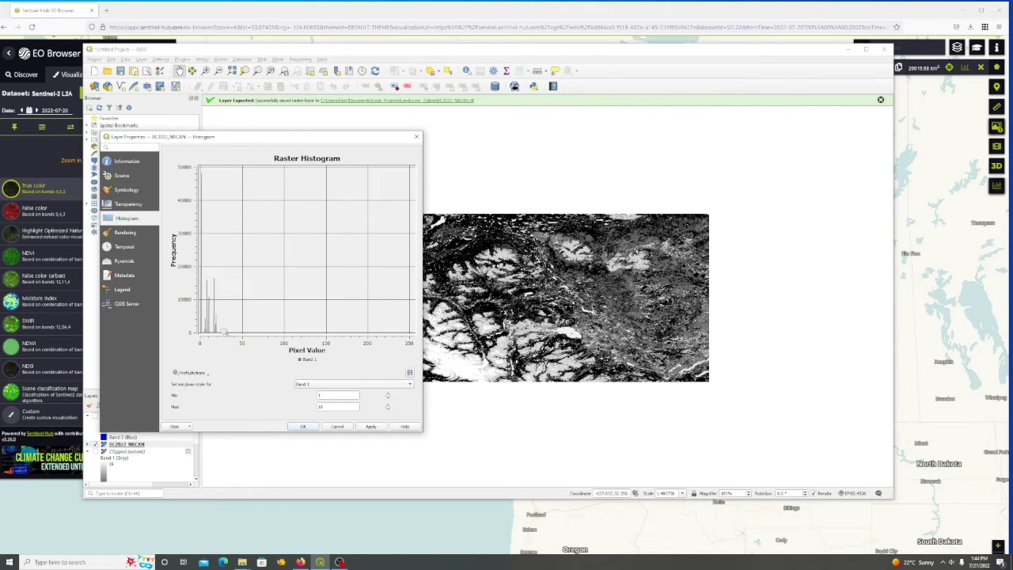
# - Examine the histogram peaks for pixel values from about 0 to 20, then close the layer properties
pyautogui.moveTo(225, 333); pyautogui.dragTo(191, 208)
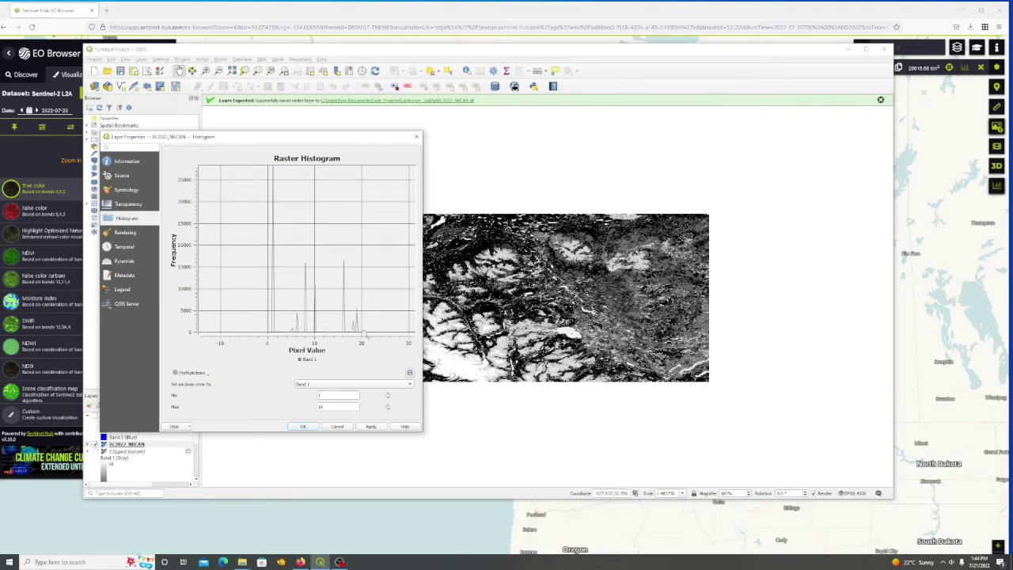
pyautogui.moveTo(364, 335); pyautogui.dragTo(264, 222)
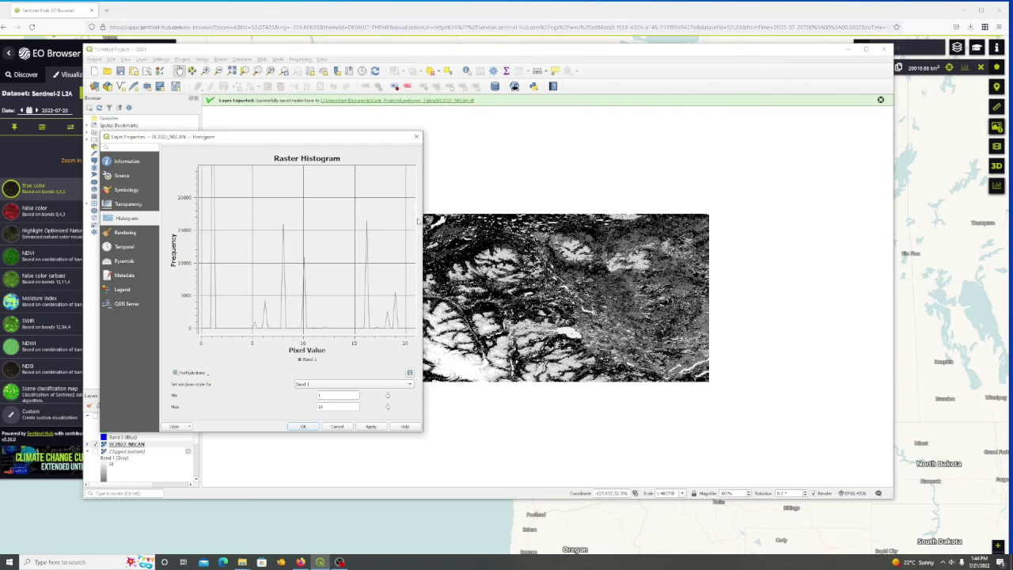
pyautogui.click(417, 136)
pyautogui.moveTo(483, 49); pyautogui.dragTo(461, 78)
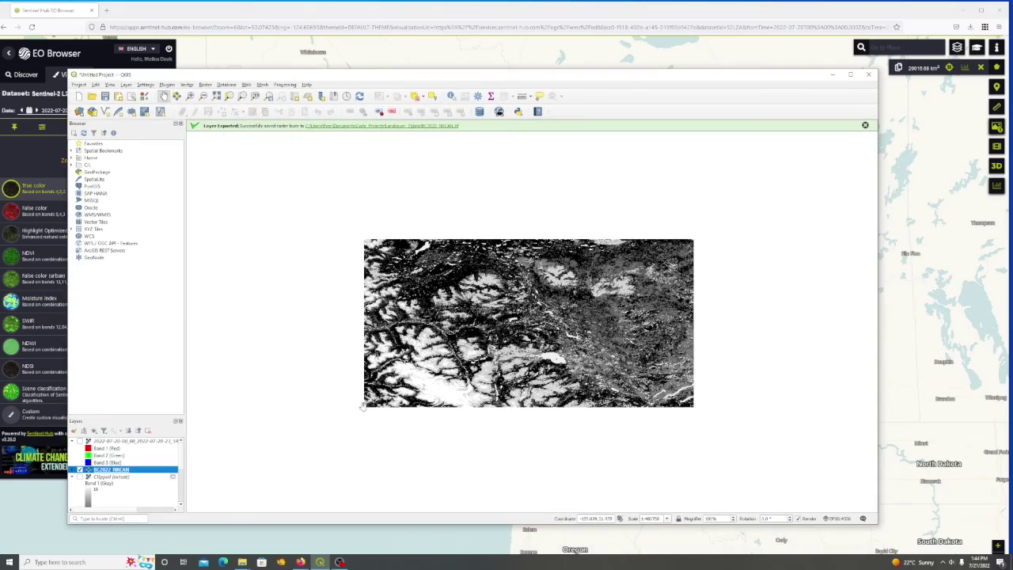